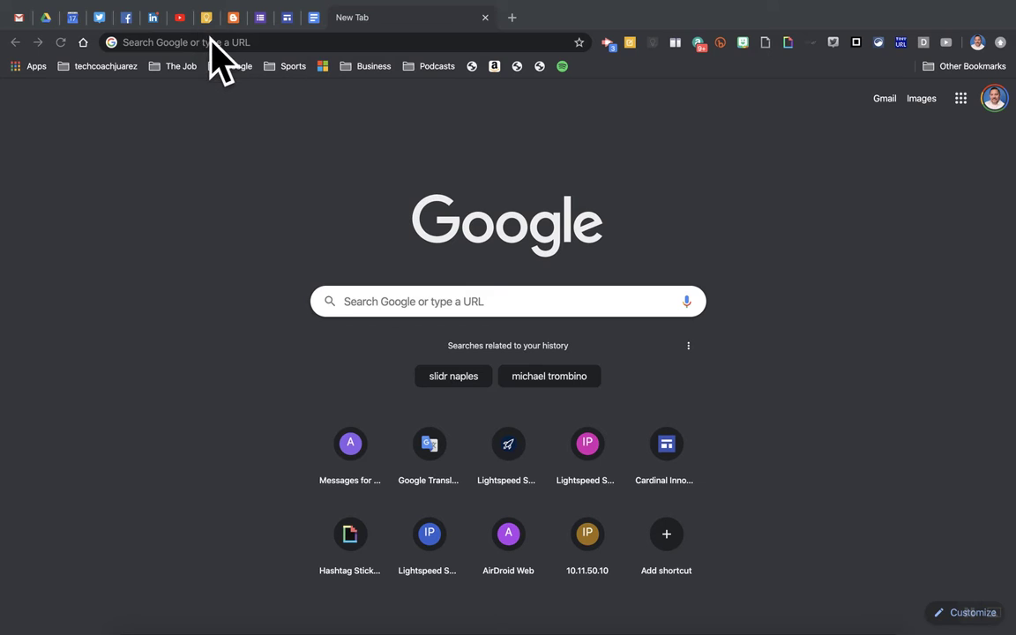
# Step: Go to sites.google.com/new and create a new blank site
pyautogui.click(212, 42)
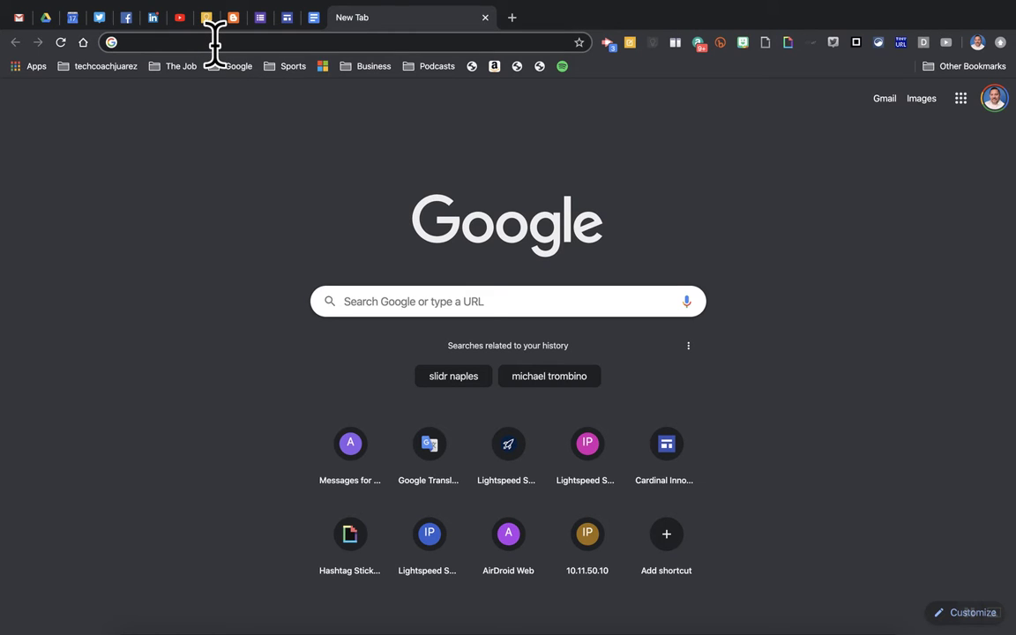
pyautogui.write('sites.google.com')
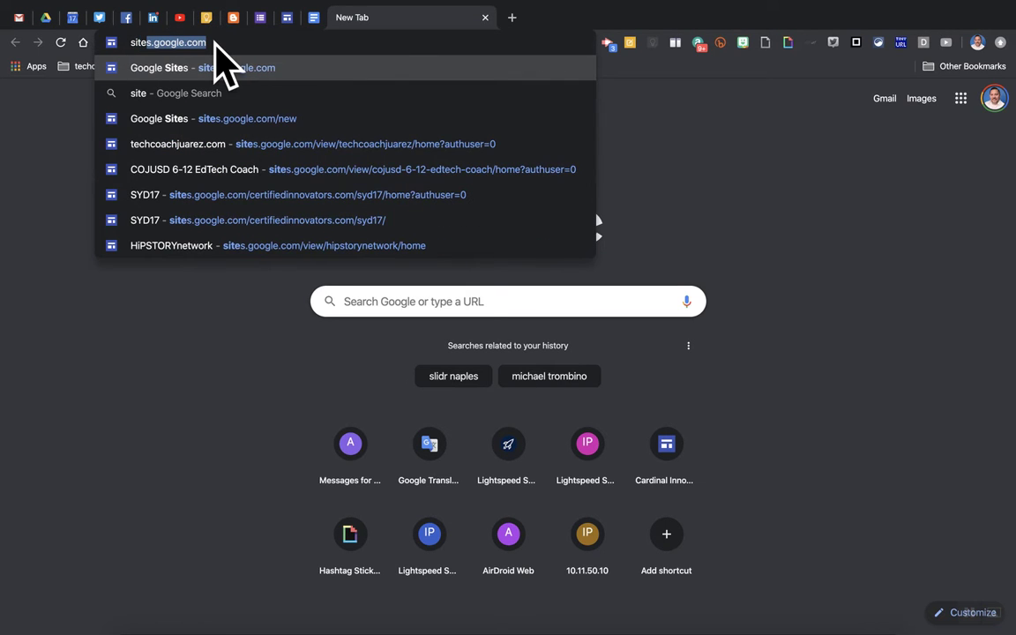
pyautogui.press('Right')
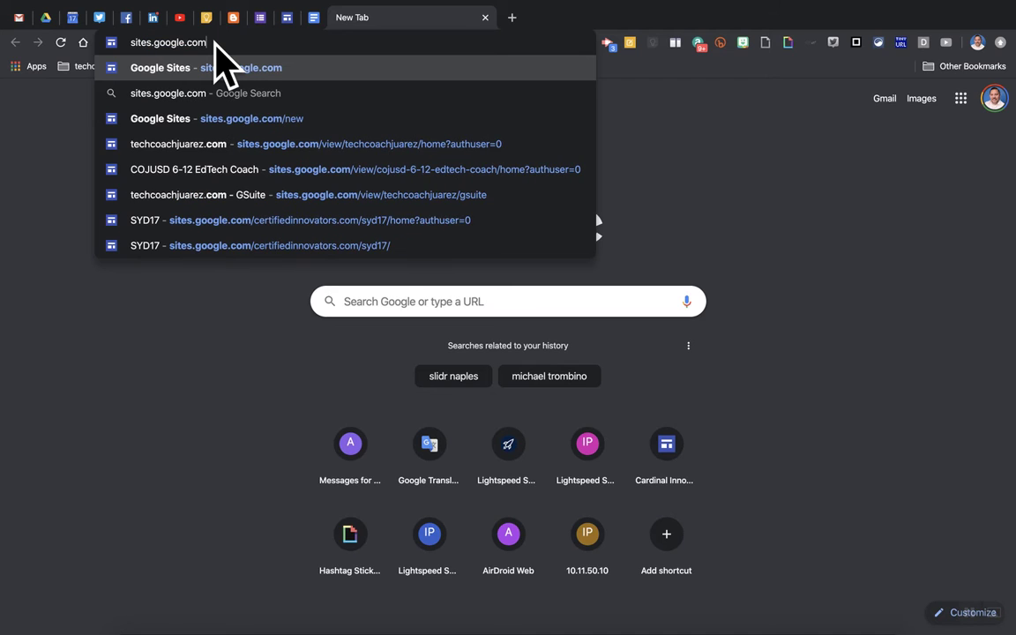
pyautogui.write('/new')
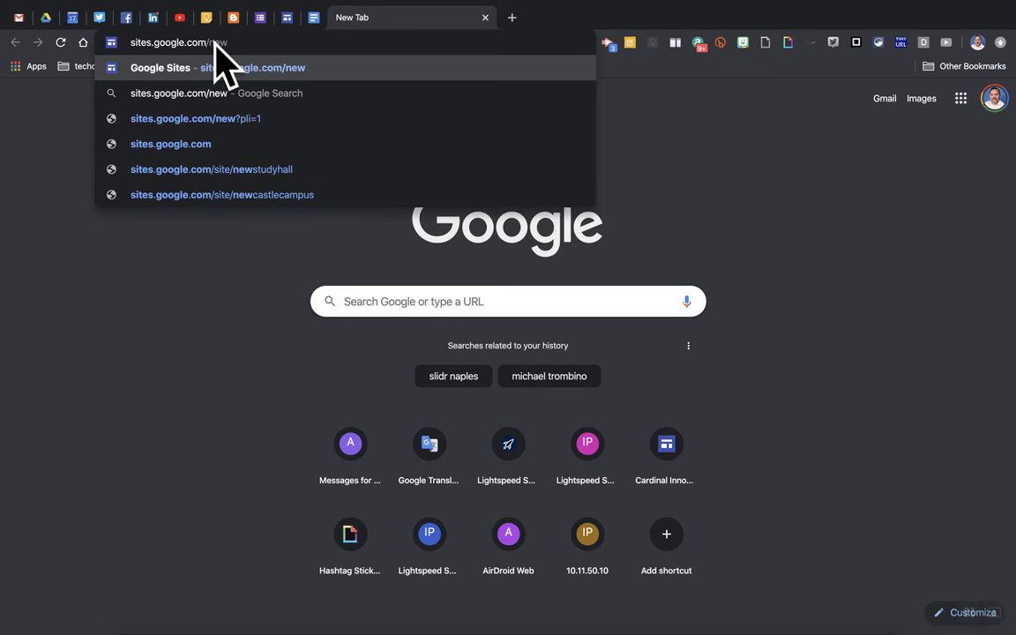
pyautogui.press('Return')
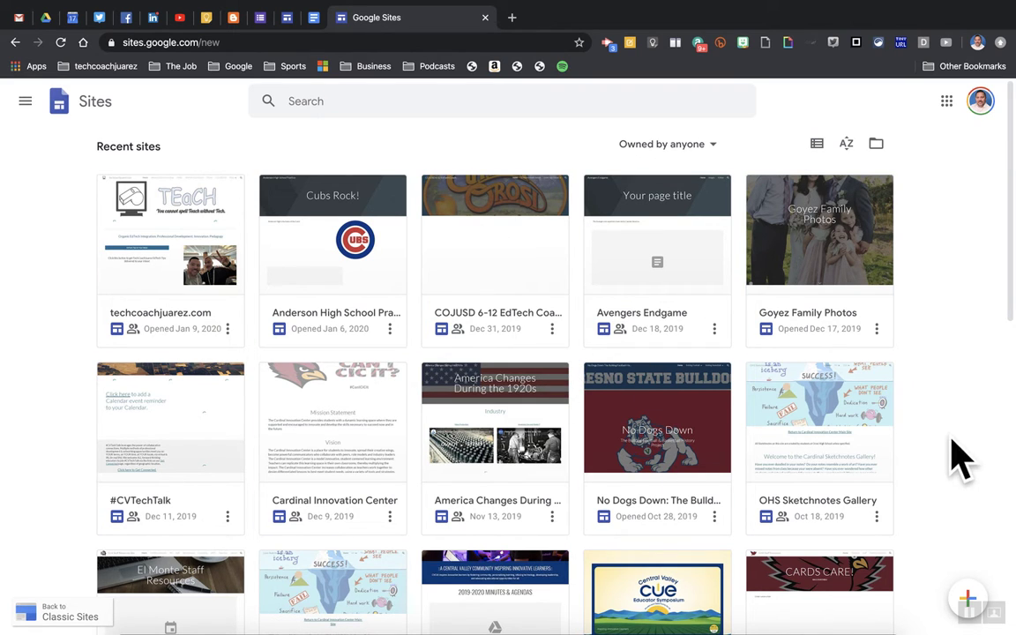
pyautogui.click(976, 598)
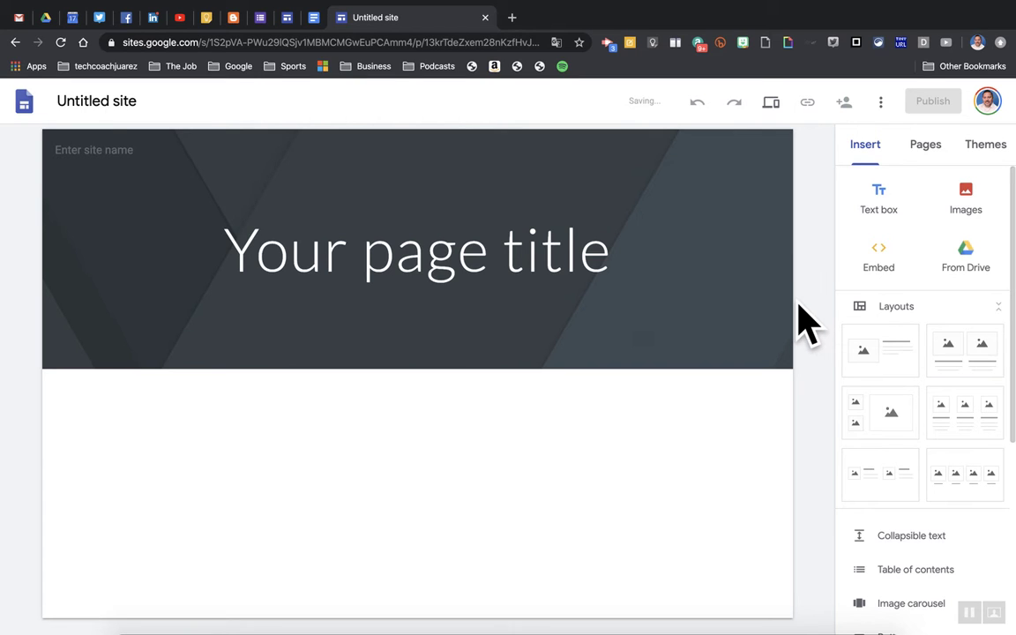
# Step: Rename the untitled site document as "Test Site"
pyautogui.doubleClick(102, 99)
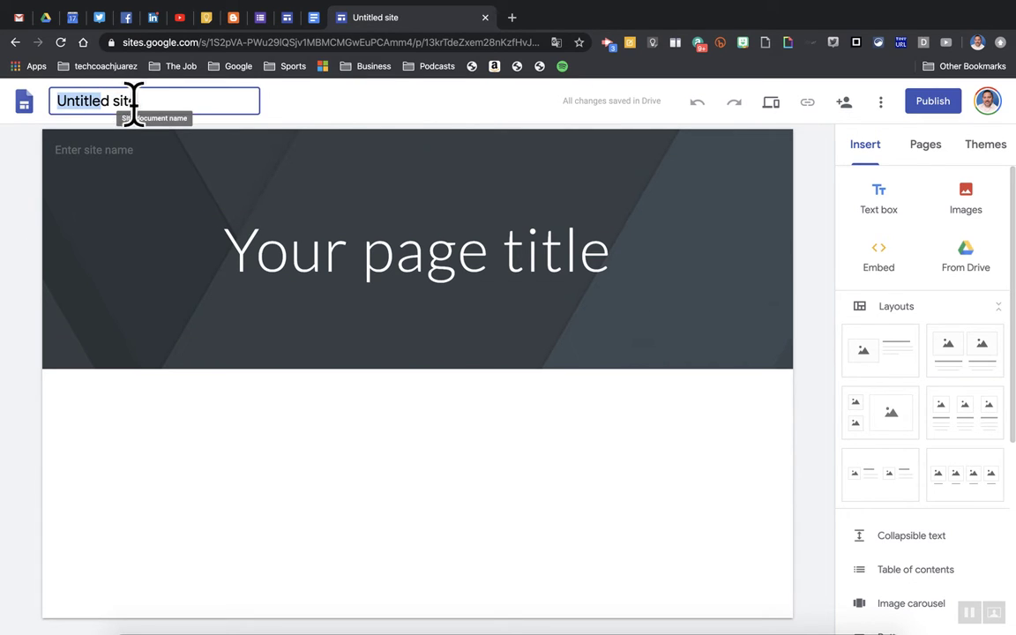
pyautogui.moveTo(145, 104); pyautogui.dragTo(55, 111)
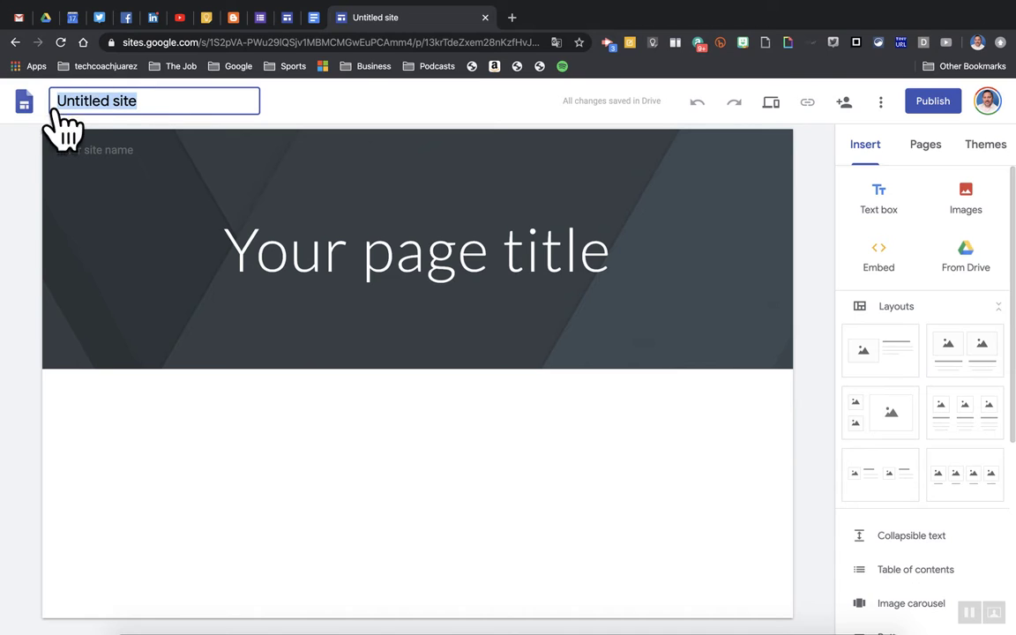
pyautogui.write('Test Site')
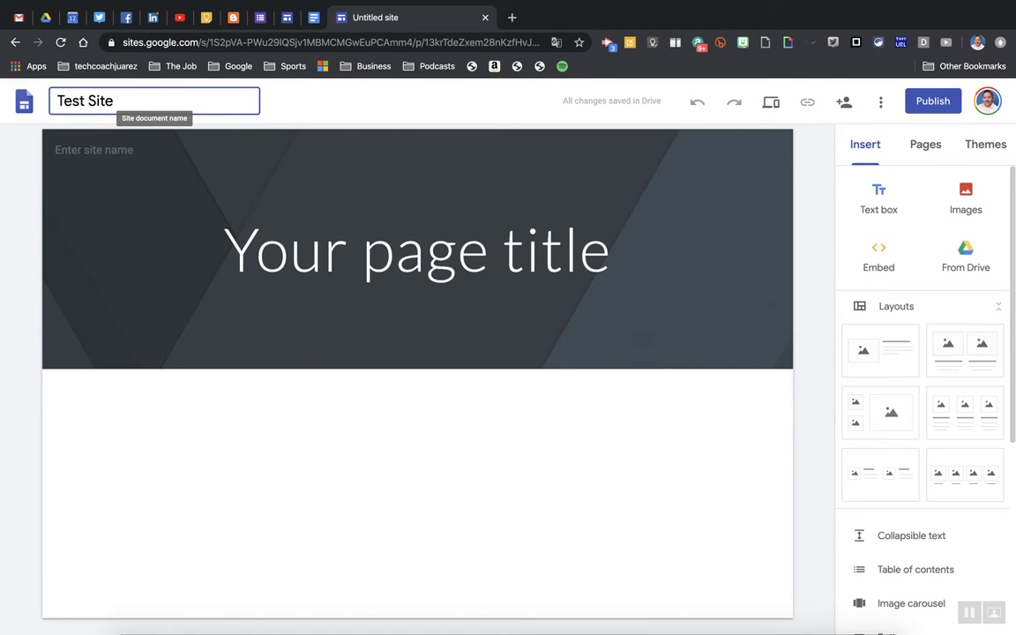
pyautogui.press('Return')
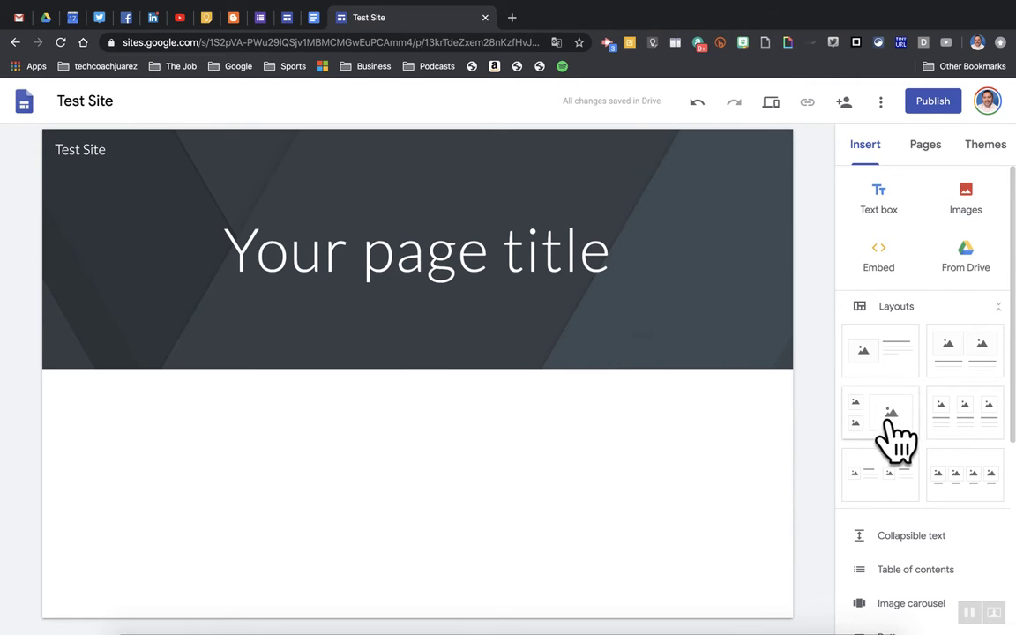
# Step: Add a text box below the home page header reading "This is a text box."
pyautogui.scroll(-1, 895, 437)
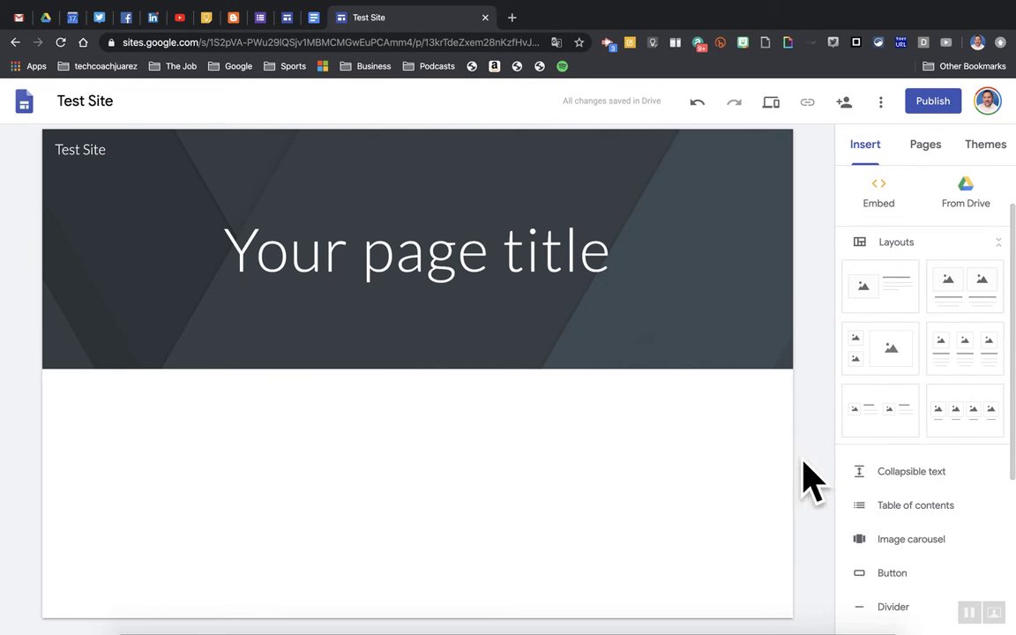
pyautogui.scroll(-1, 821, 486)
pyautogui.scroll(-5, 882, 492)
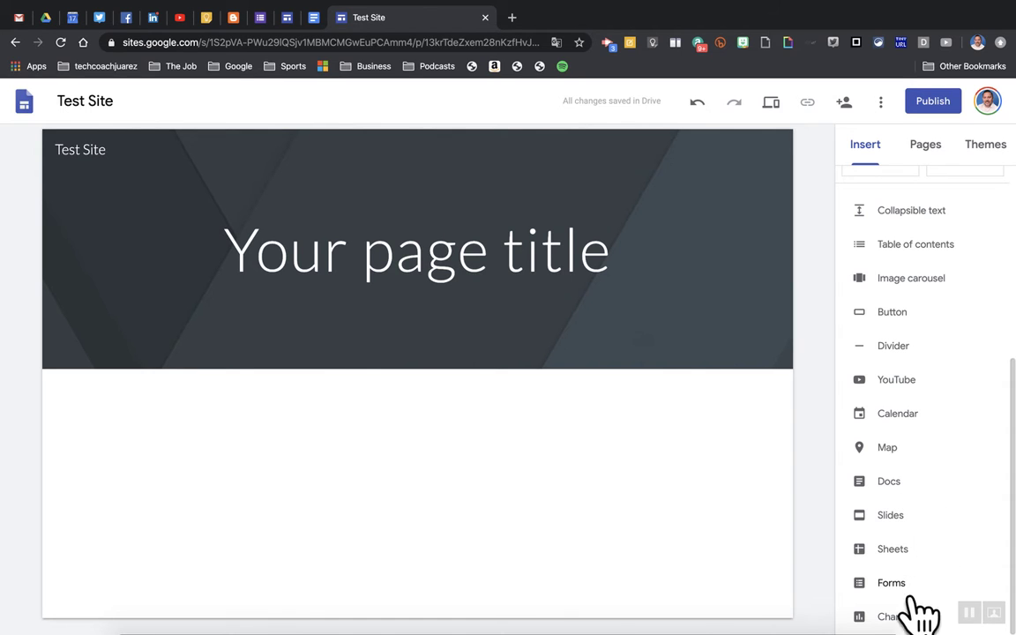
pyautogui.scroll(4, 922, 543)
pyautogui.scroll(1, 922, 542)
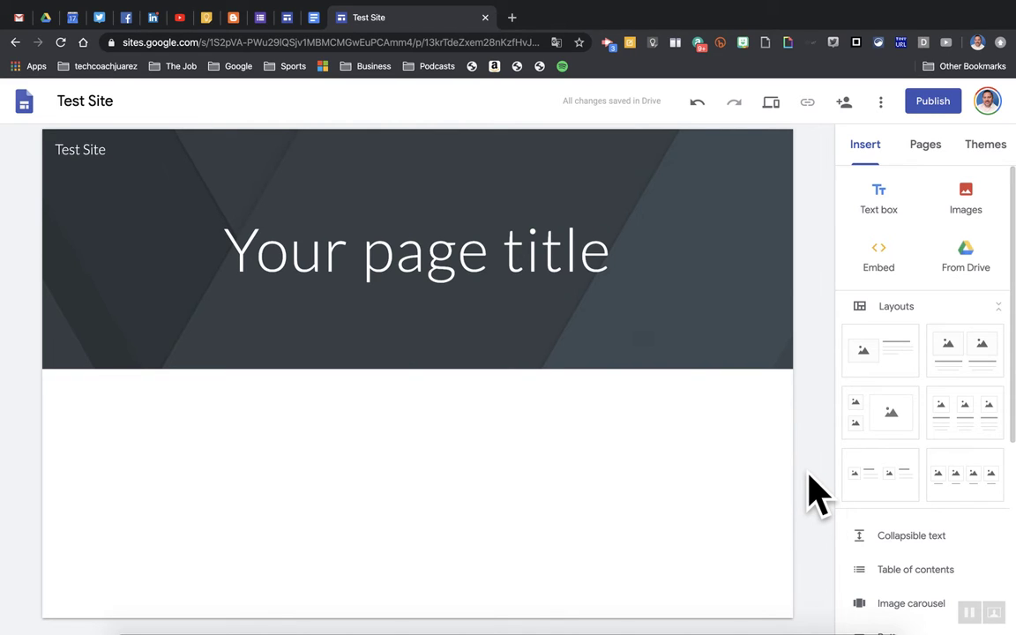
pyautogui.click(879, 204)
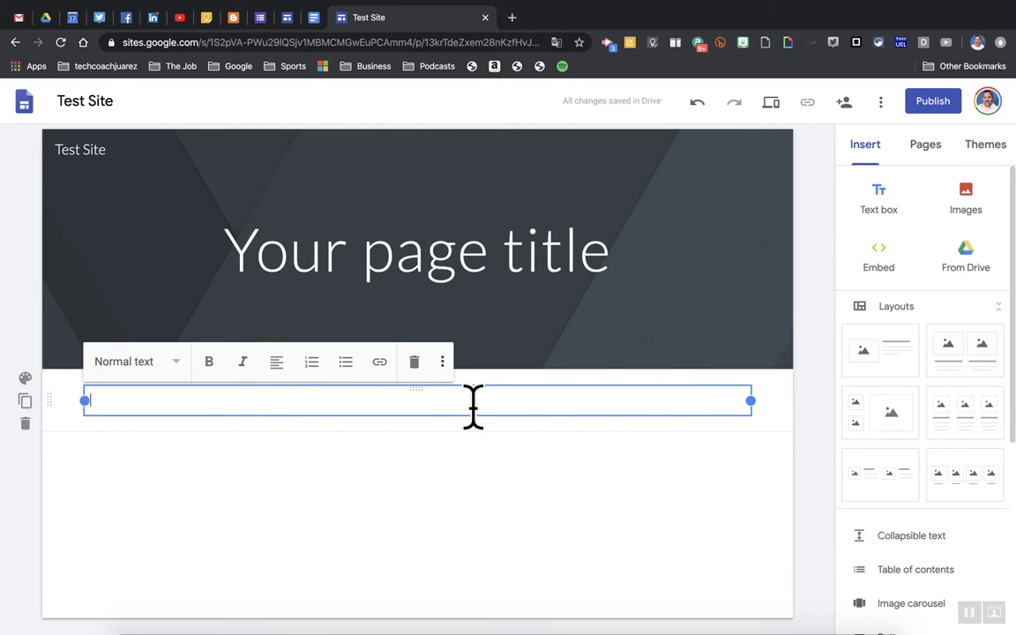
pyautogui.write('This is a text box.')
# Step: Try the Heading and Small text styles on the text box's sentence
pyautogui.click(149, 366)
pyautogui.click(141, 417)
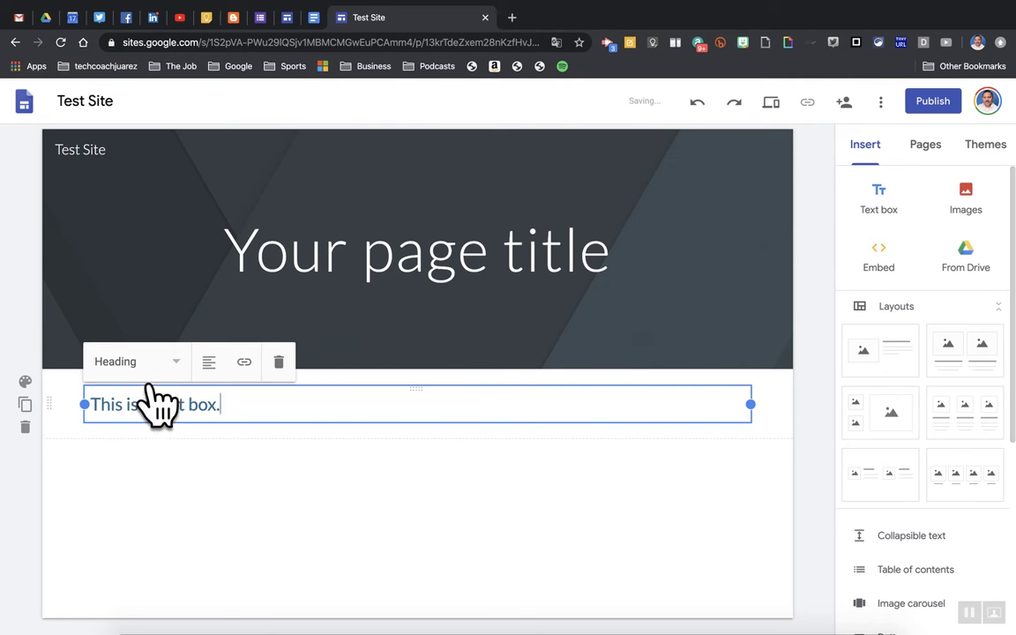
pyautogui.click(137, 365)
pyautogui.click(134, 477)
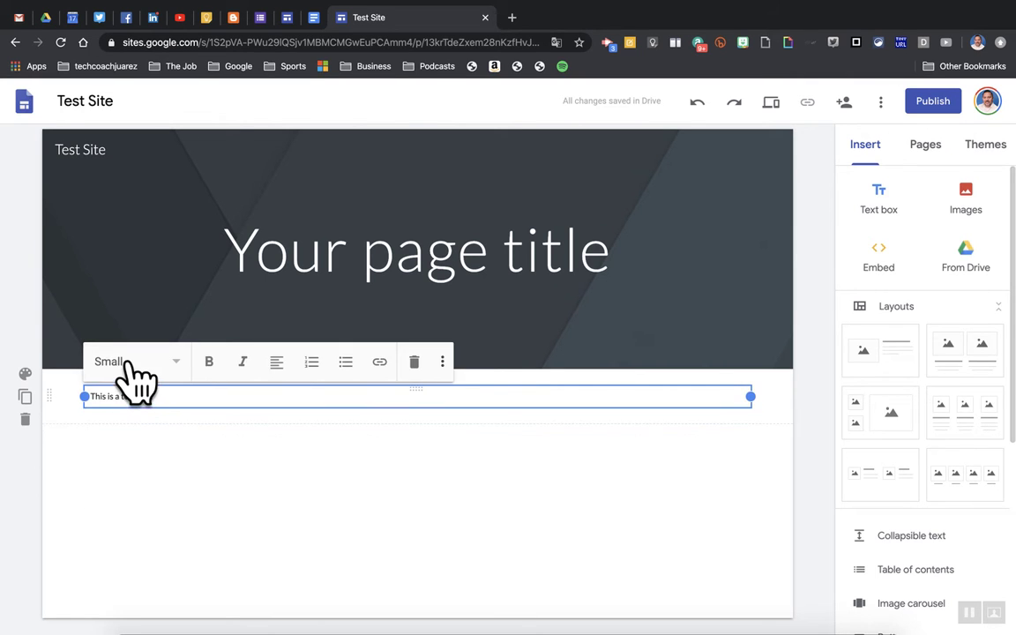
# Step: Apply the Title style to the text box's sentence and centre it
pyautogui.click(130, 364)
pyautogui.click(123, 390)
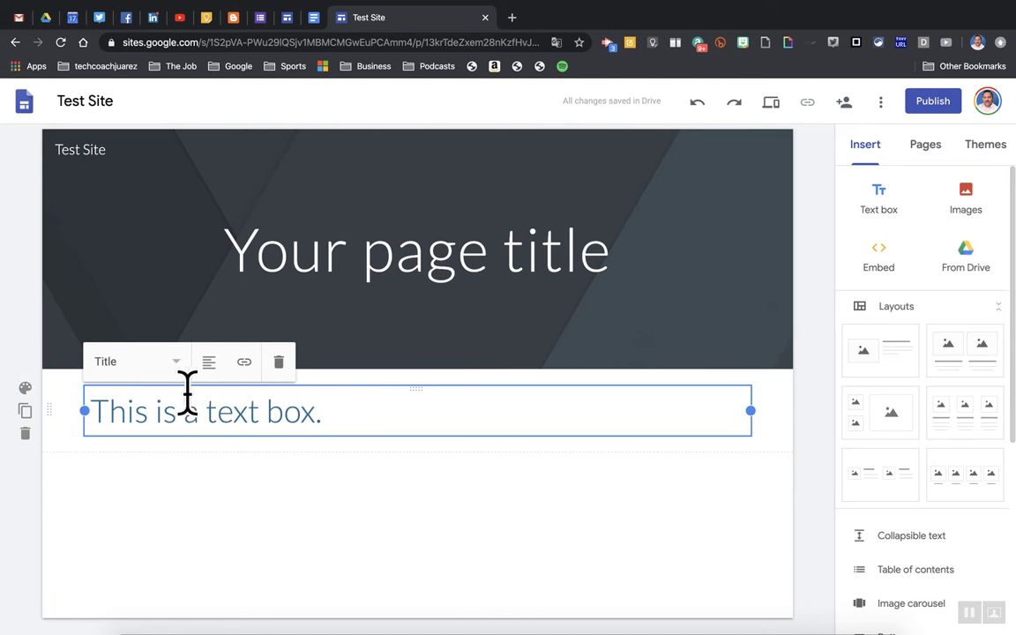
pyautogui.click(209, 362)
pyautogui.click(211, 398)
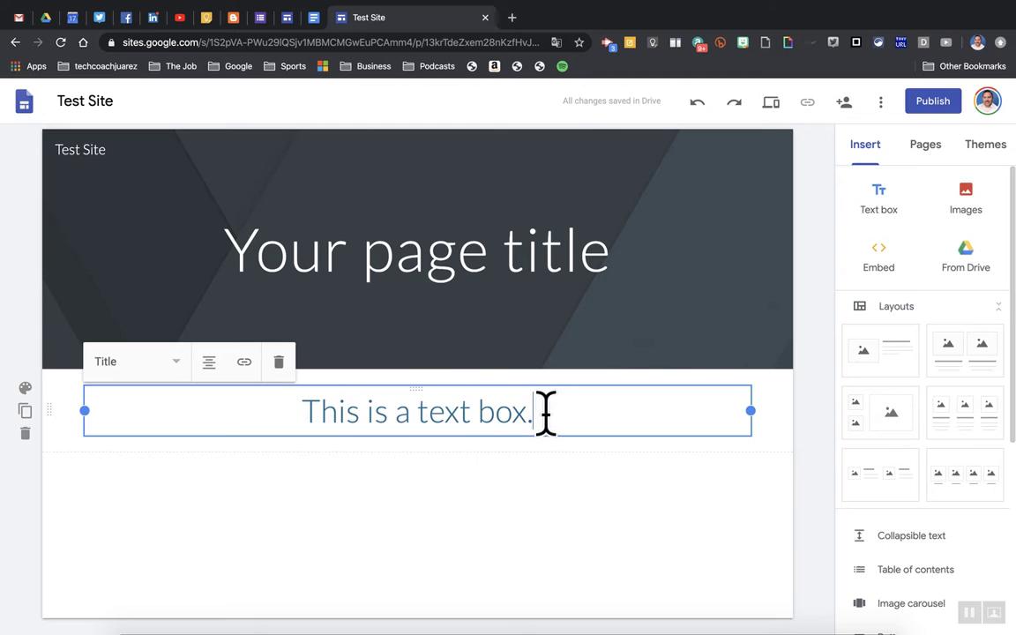
pyautogui.moveTo(510, 414); pyautogui.dragTo(250, 374)
pyautogui.click(245, 364)
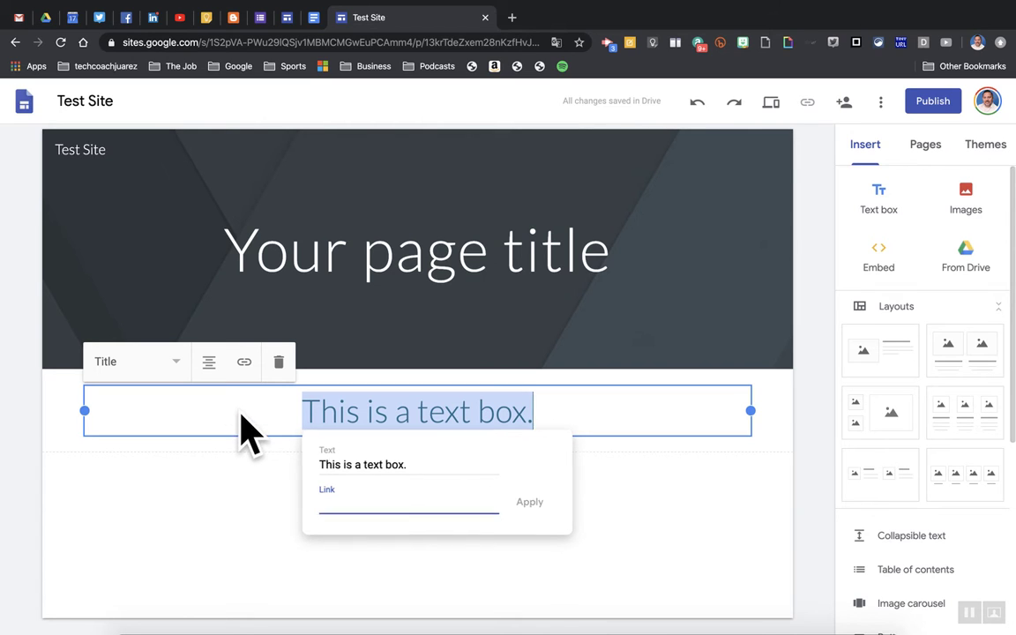
pyautogui.click(381, 412)
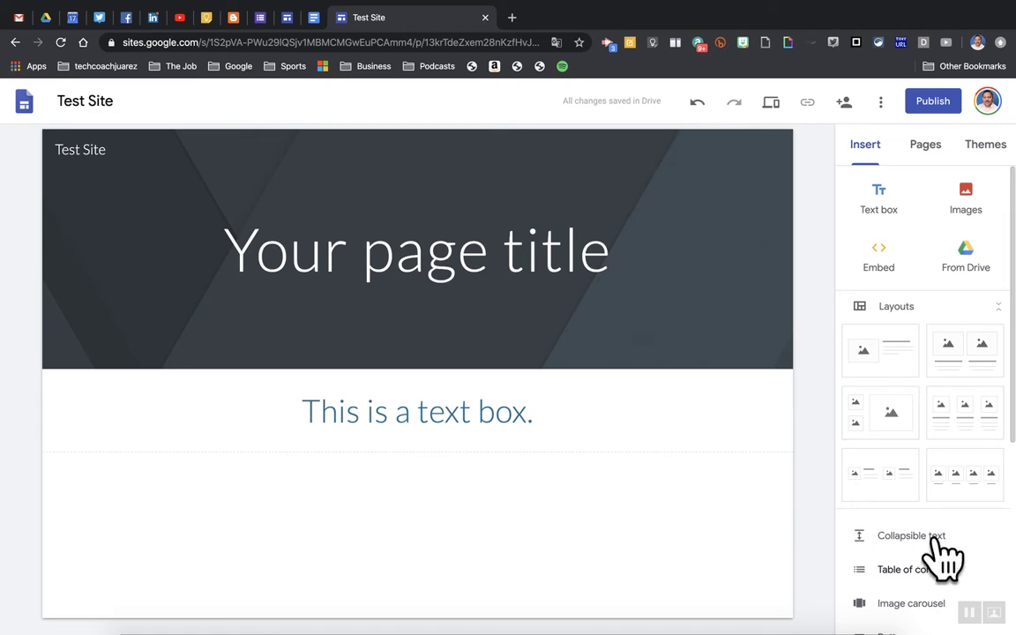
# Step: Add a new page named "New Page" to the site
pyautogui.click(930, 151)
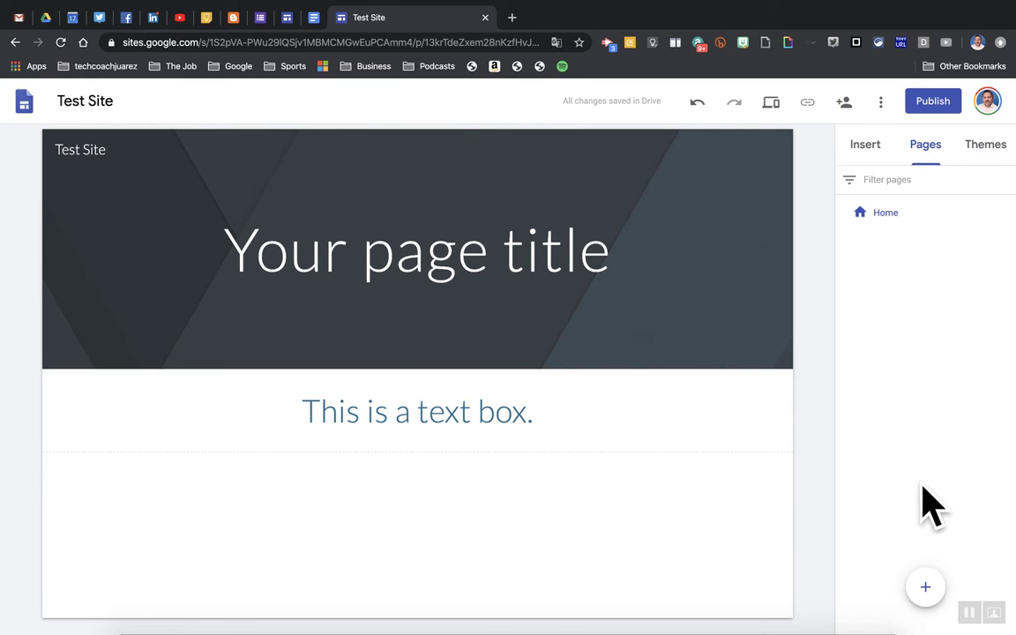
pyautogui.moveTo(926, 586)
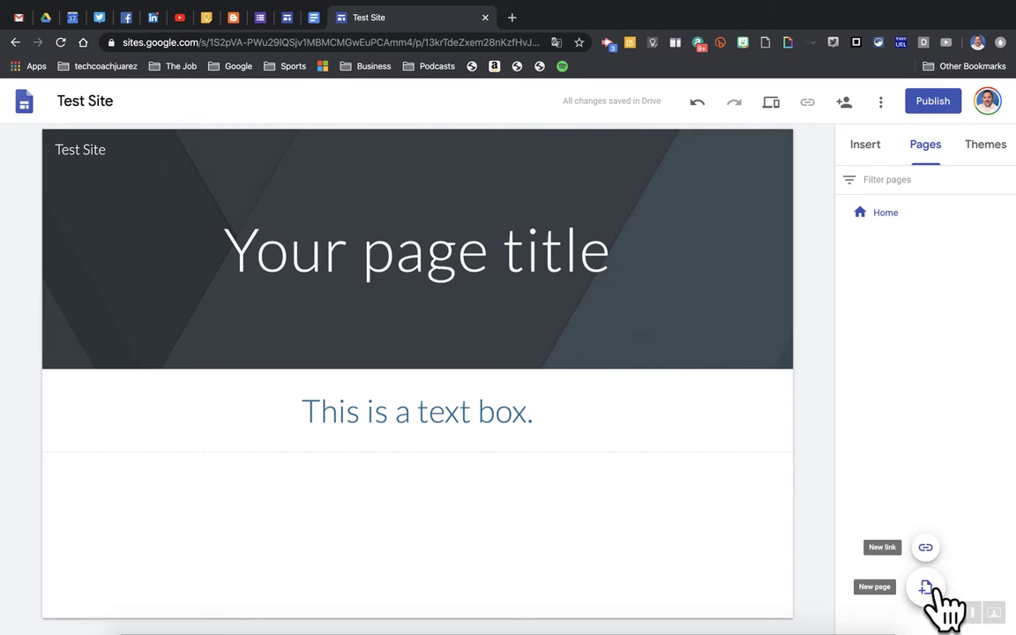
pyautogui.click(925, 587)
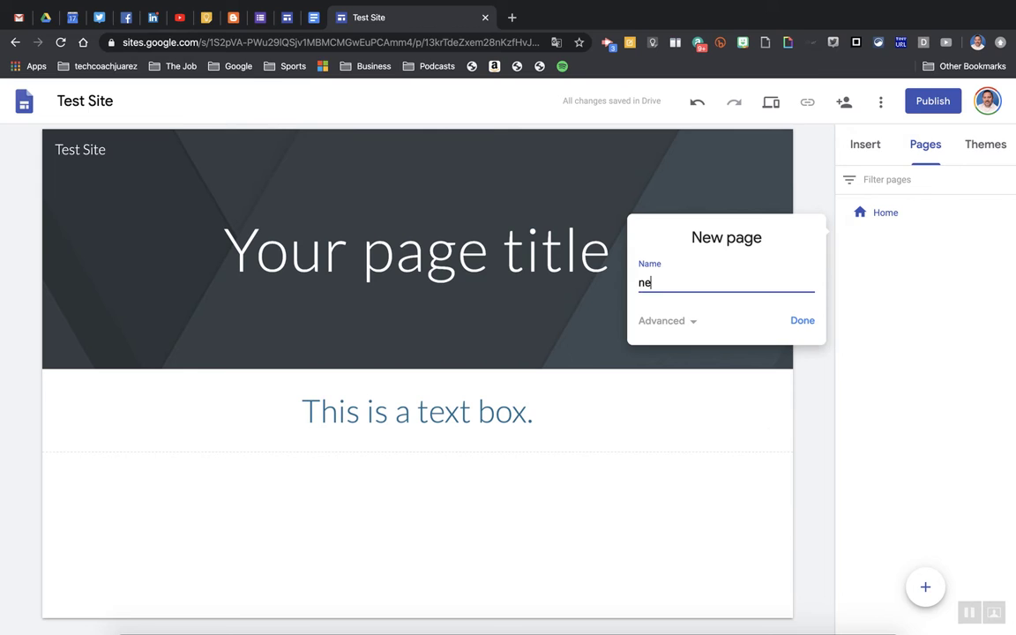
pyautogui.click(804, 322)
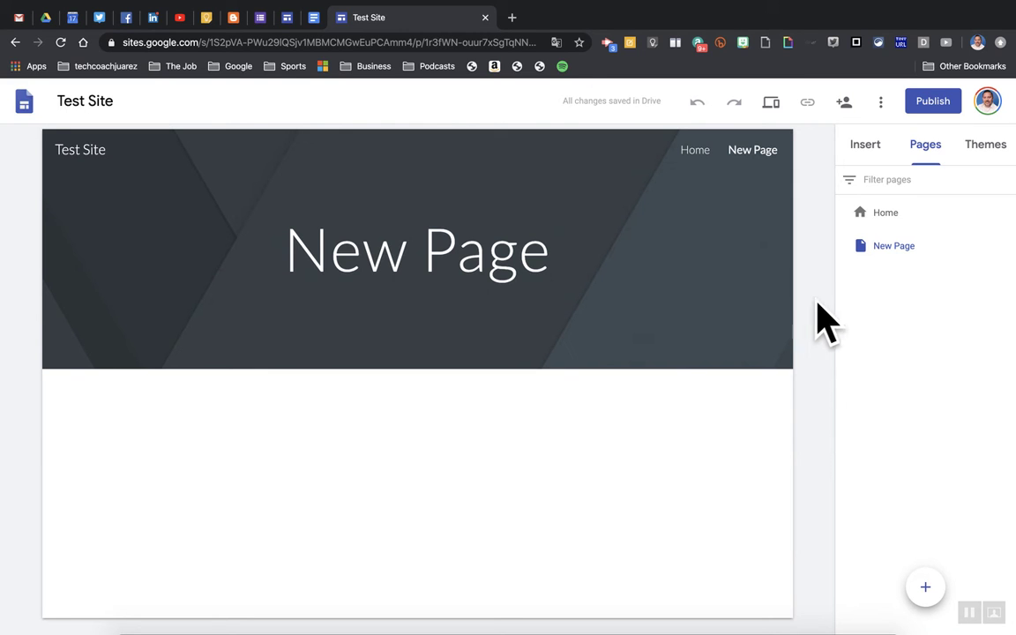
# Step: Nest New Page under Home as a subpage in the site's page list
pyautogui.click(869, 150)
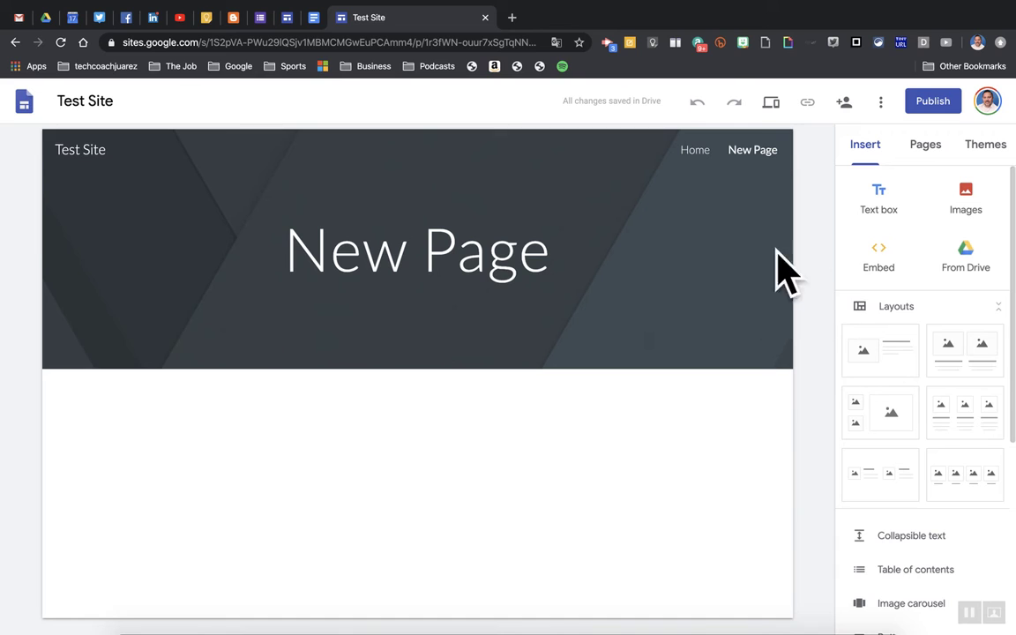
pyautogui.click(926, 150)
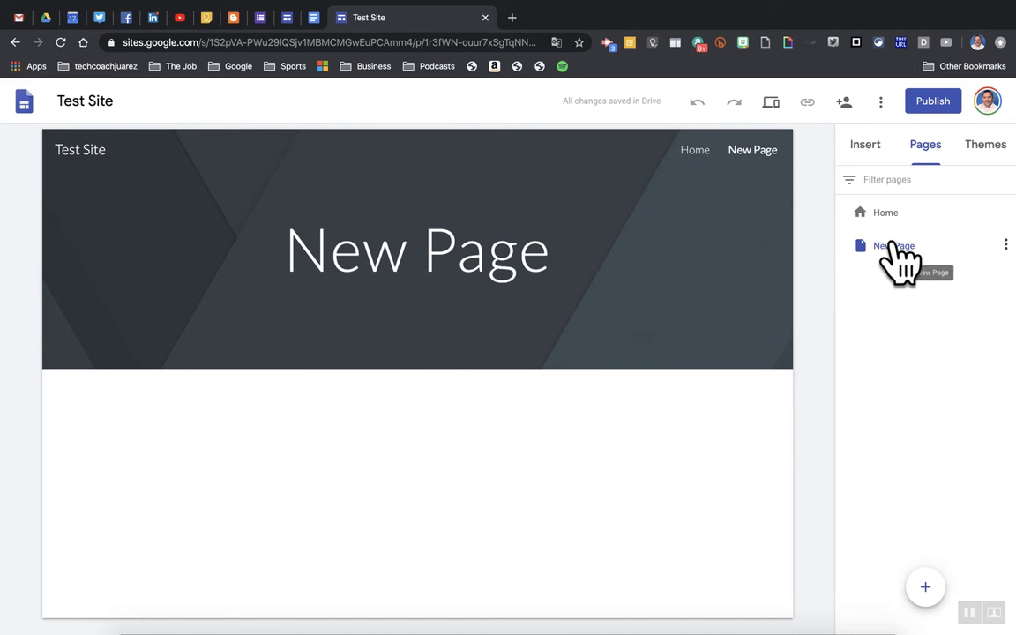
pyautogui.moveTo(899, 247)
pyautogui.mouseDown()
pyautogui.moveTo(904, 222)
pyautogui.moveTo(907, 236)
pyautogui.mouseUp()
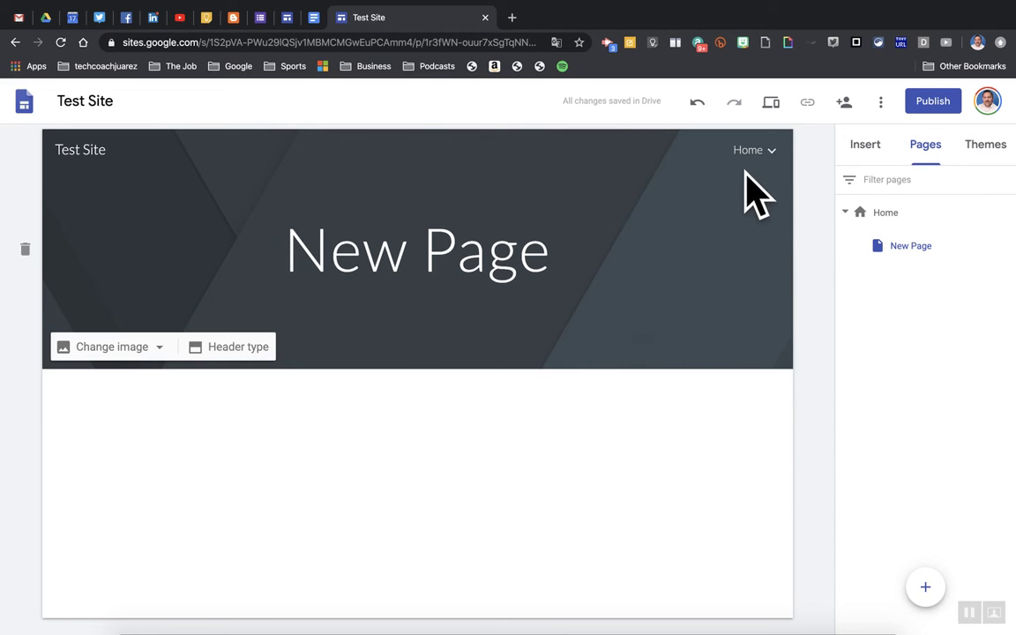
pyautogui.moveTo(774, 162)
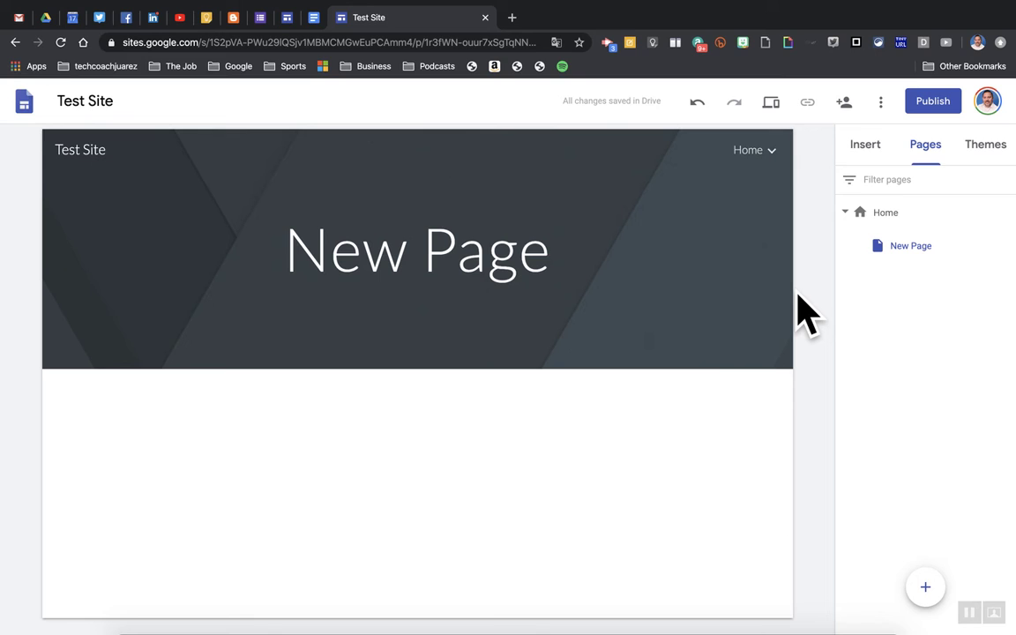
# Step: Upload the 502×498 black puppy screenshot from the Desktop folder into the New Page body
pyautogui.click(865, 158)
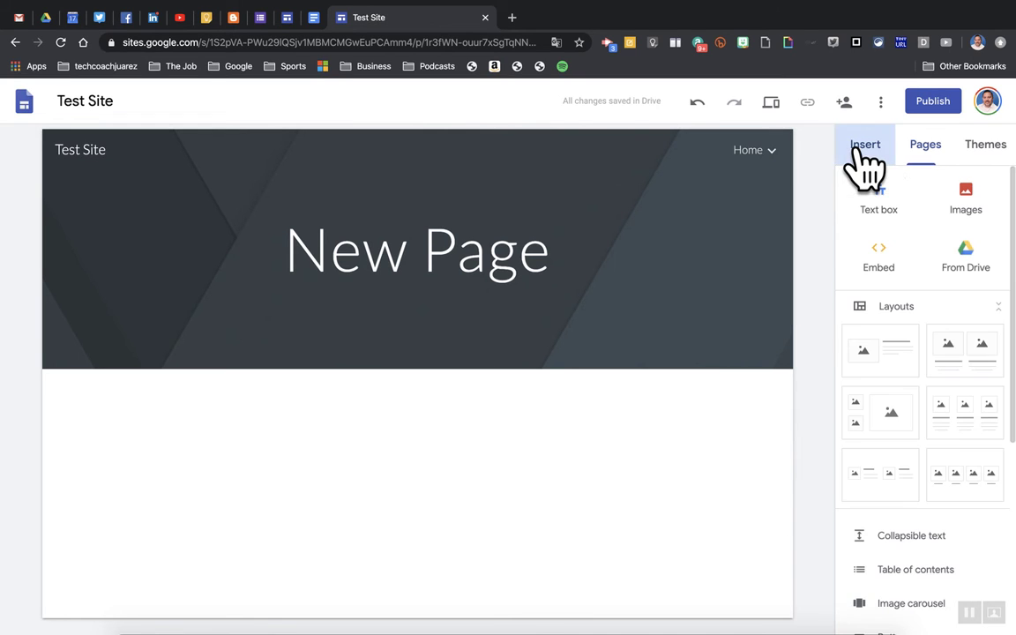
pyautogui.click(968, 201)
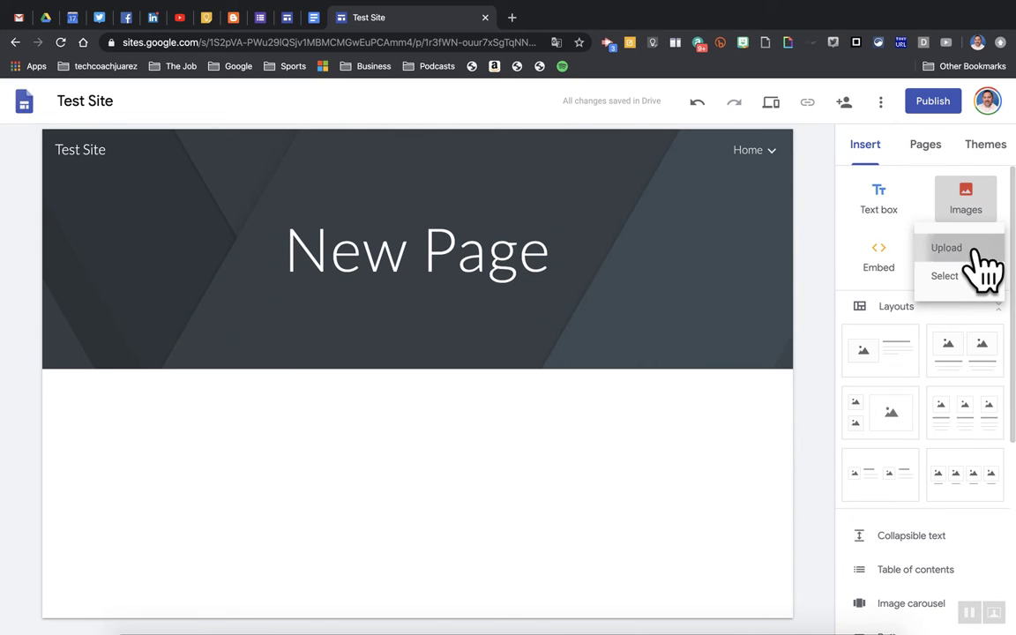
pyautogui.click(976, 251)
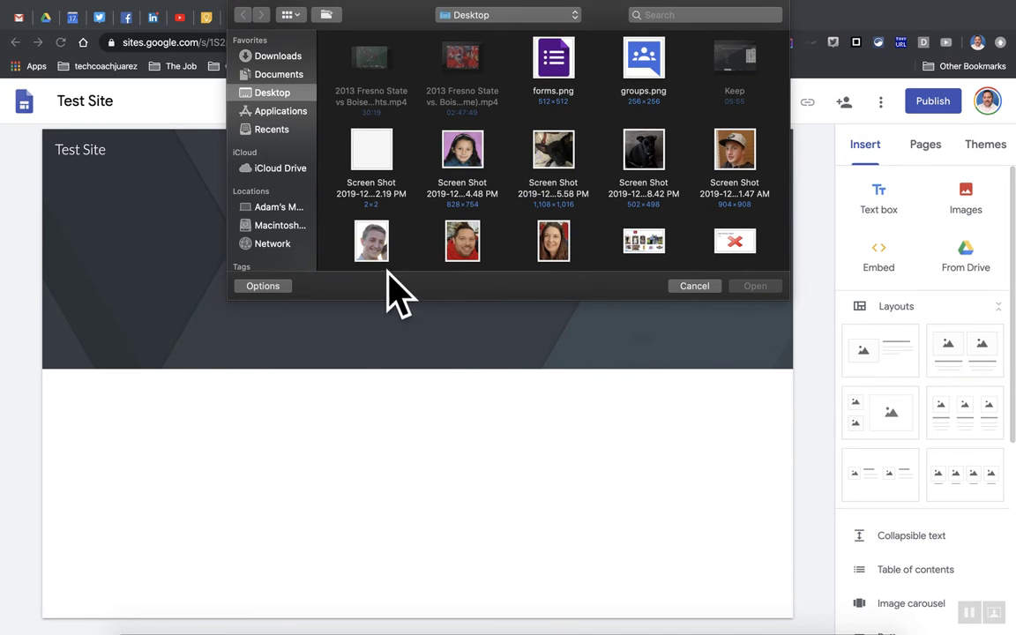
pyautogui.doubleClick(630, 150)
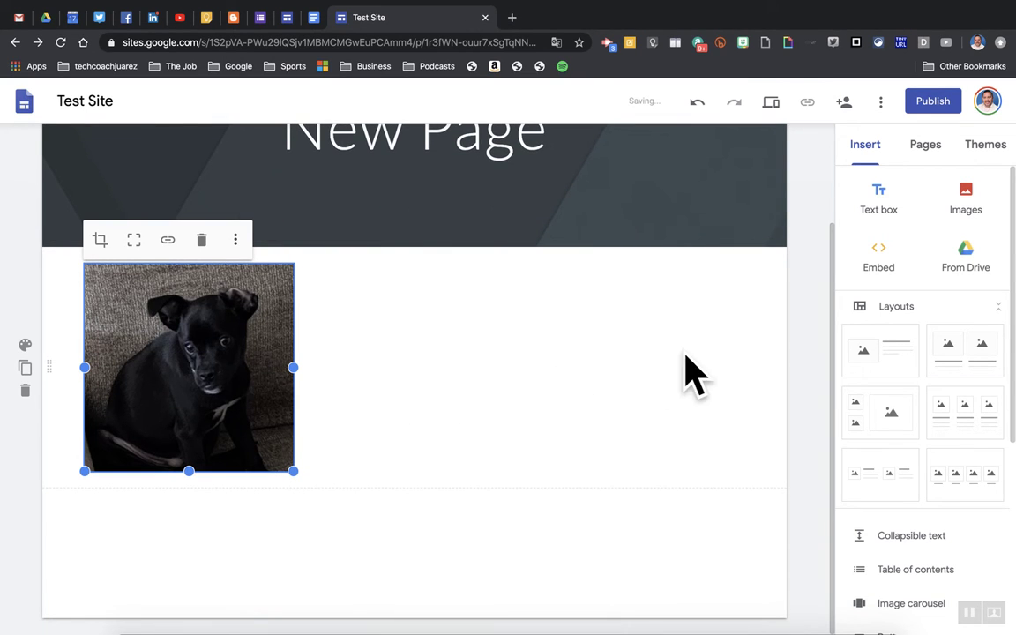
# Step: Start selecting an existing image for New Page and look through the web search, albums and Google Drive sources, returning to the URL option
pyautogui.click(979, 206)
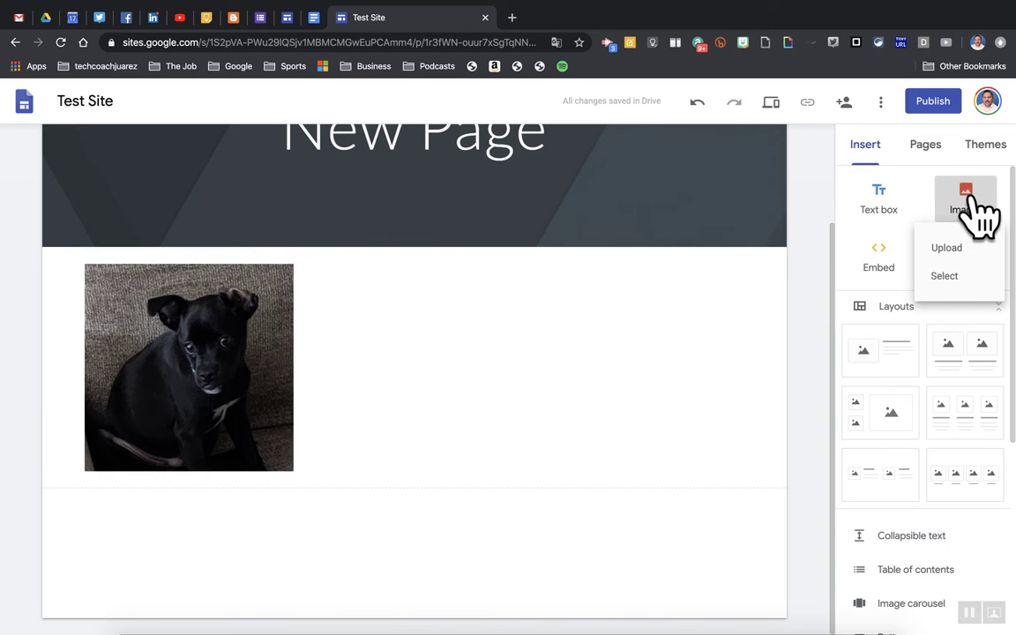
pyautogui.click(975, 281)
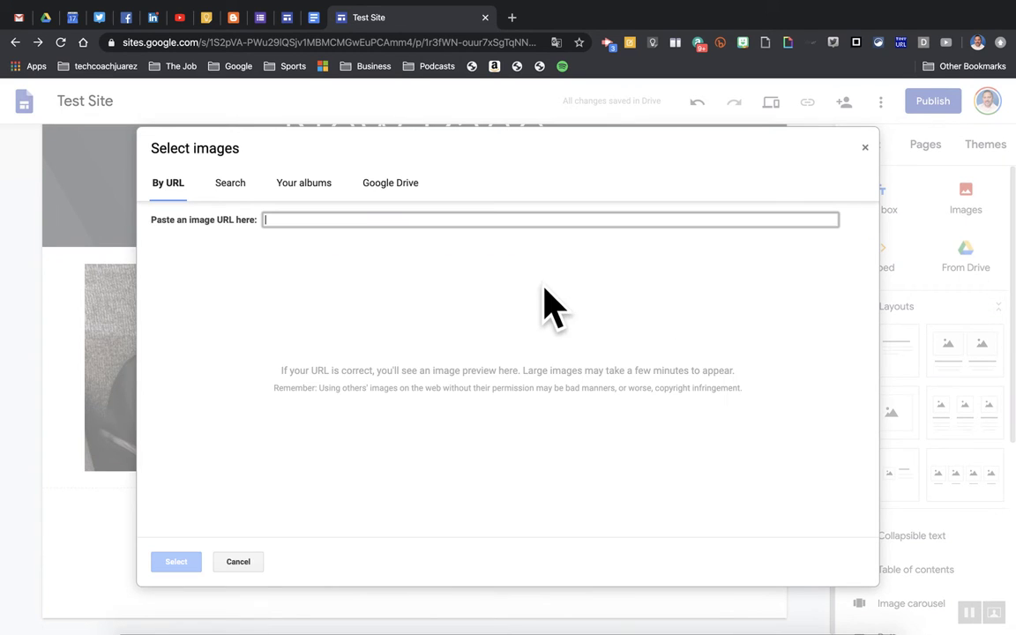
pyautogui.click(229, 185)
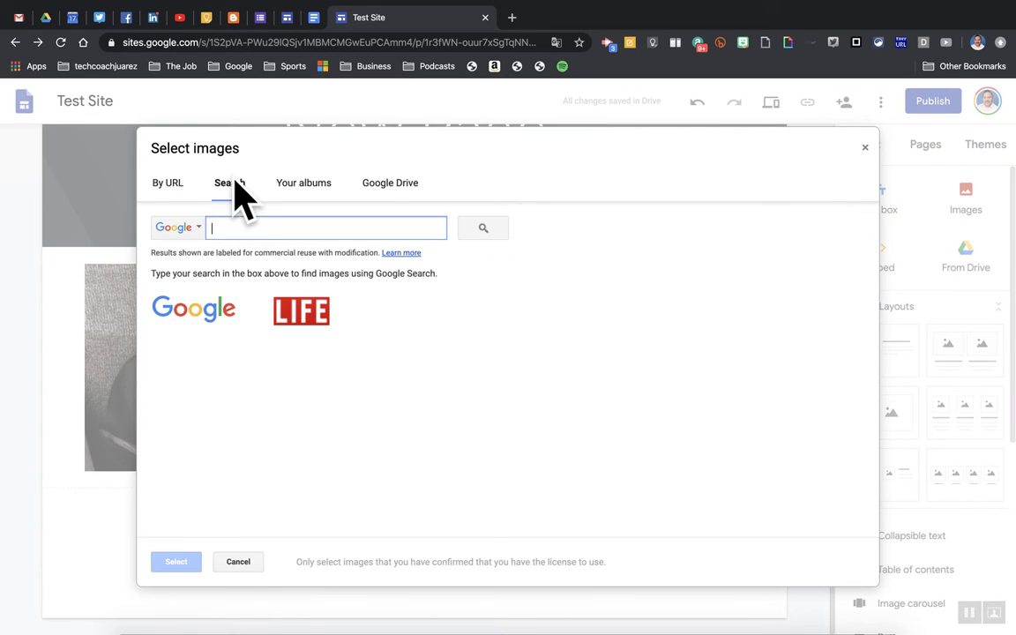
pyautogui.click(316, 185)
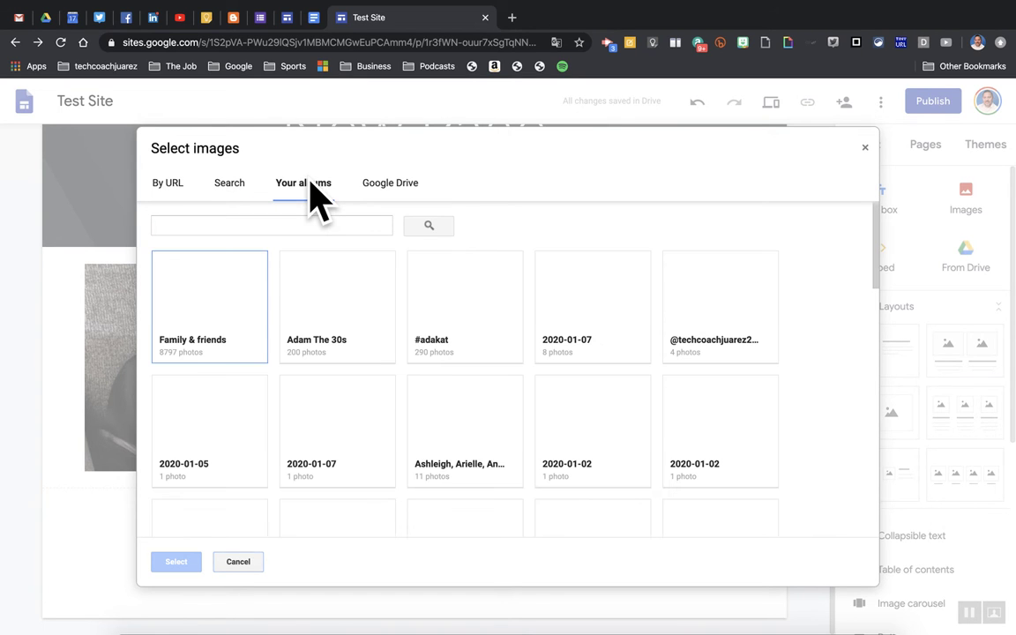
pyautogui.click(383, 185)
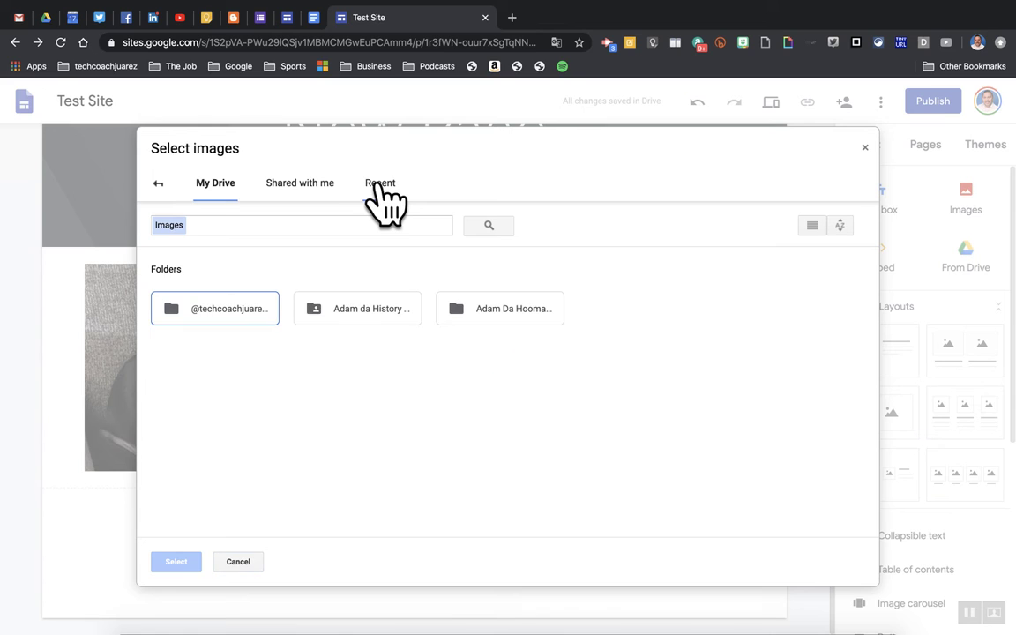
pyautogui.click(158, 183)
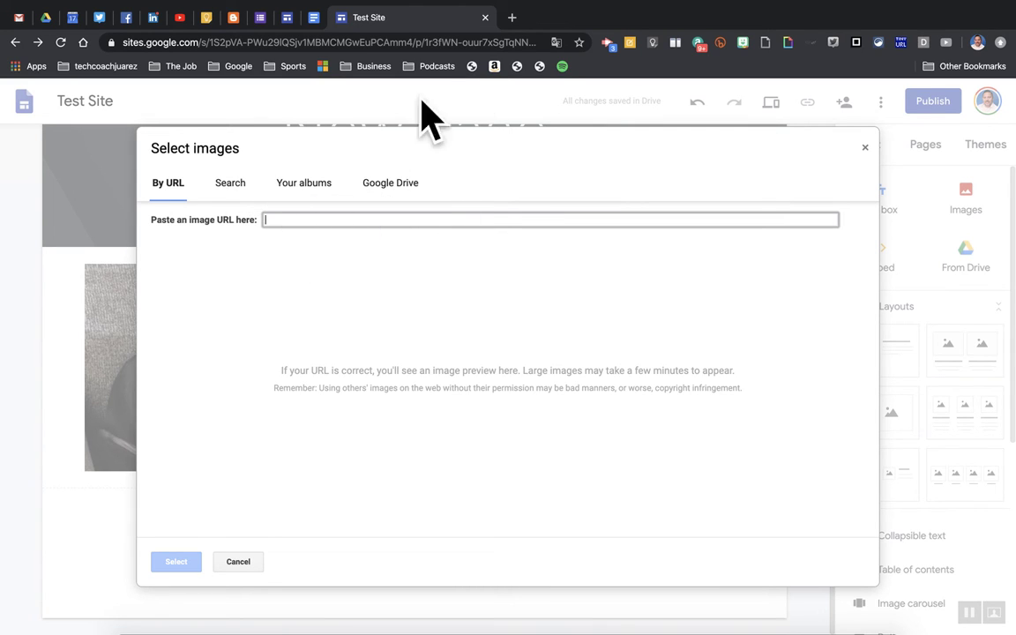
# Step: Search Google Images for "dogs" in a new browser tab and copy the image address of the Washington Post photo of the petted dog
pyautogui.click(511, 18)
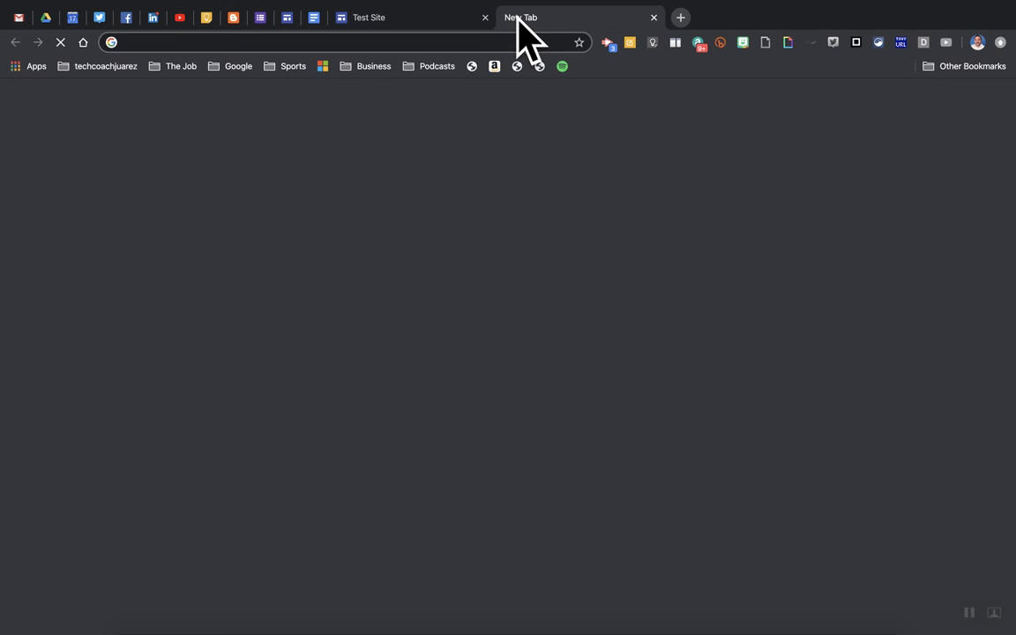
pyautogui.write('dogs')
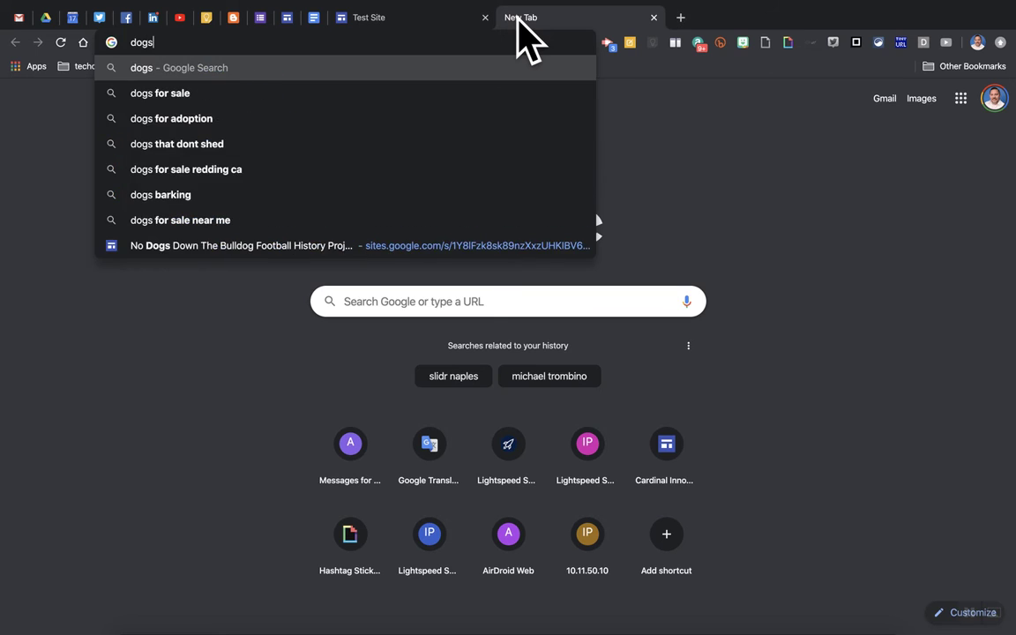
pyautogui.press('Return')
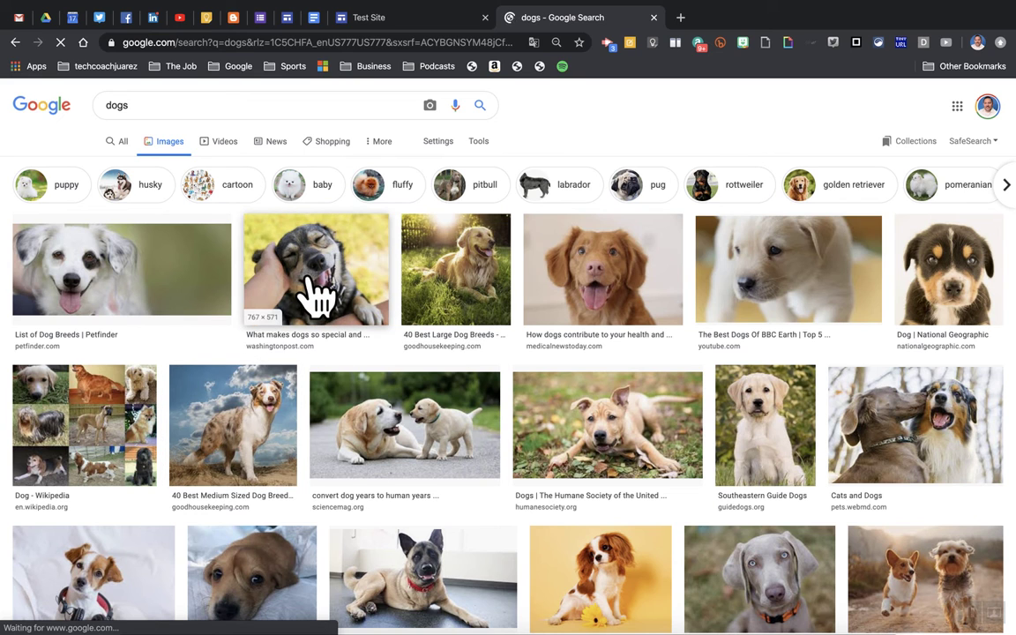
pyautogui.click(312, 295)
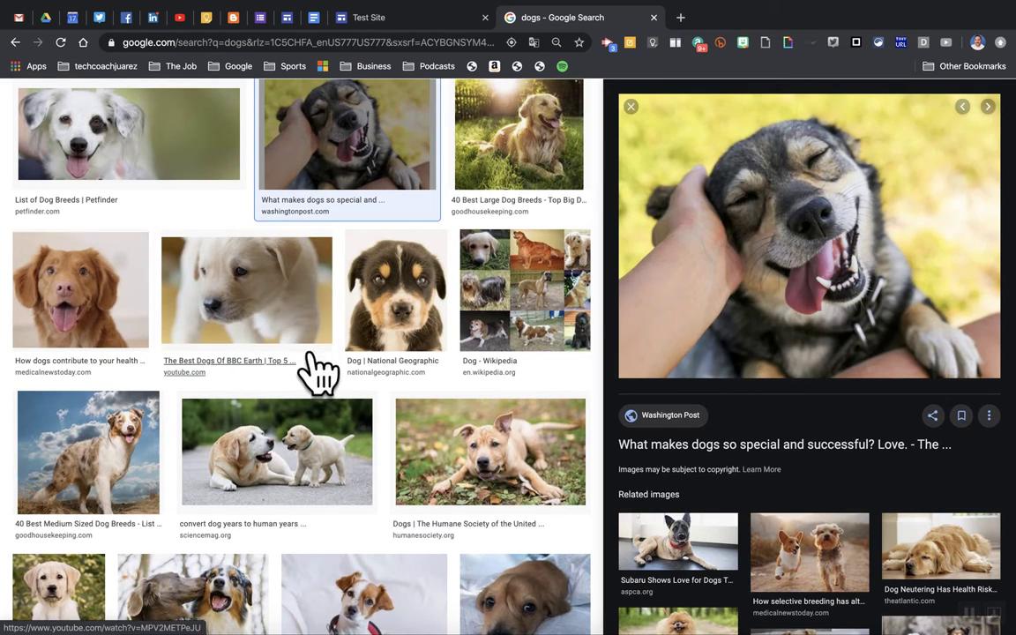
pyautogui.rightClick(751, 252)
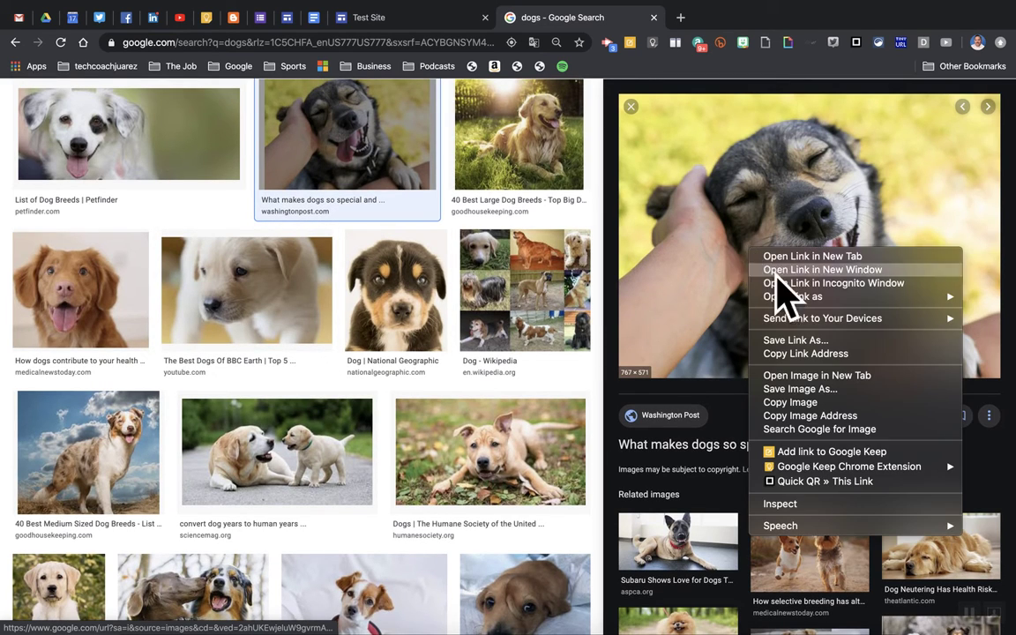
pyautogui.click(825, 416)
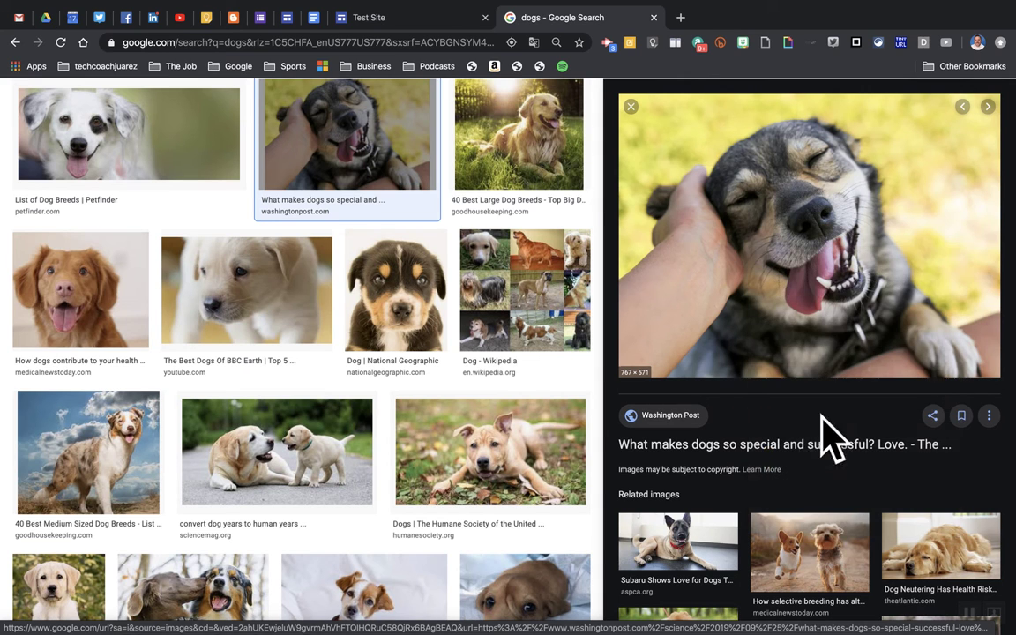
# Step: Return to Test Site and insert the dog photo into New Page by its copied image URL
pyautogui.click(366, 20)
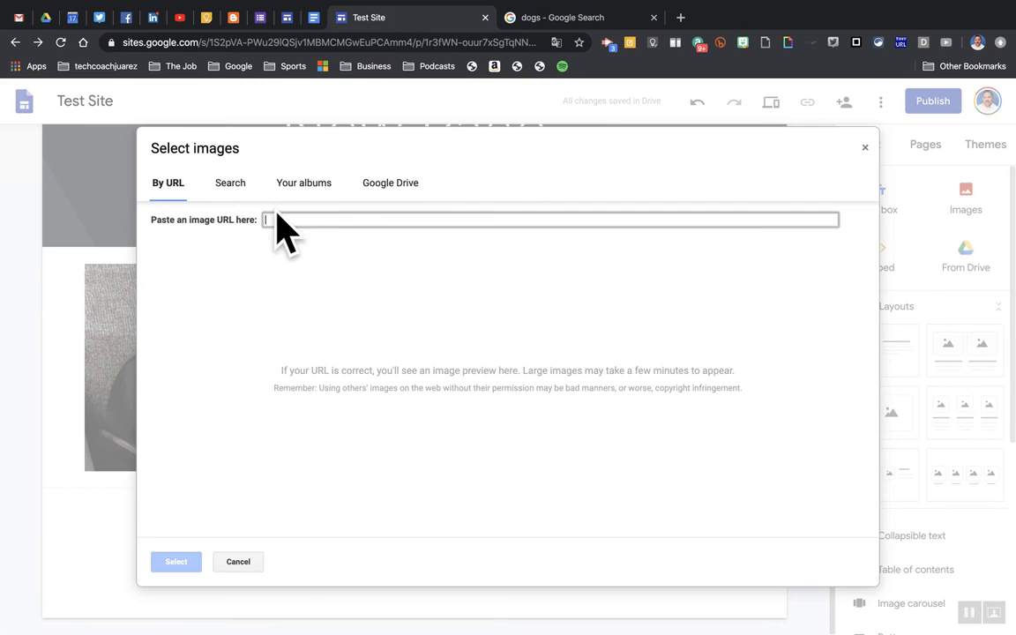
pyautogui.rightClick(280, 222)
pyautogui.click(319, 308)
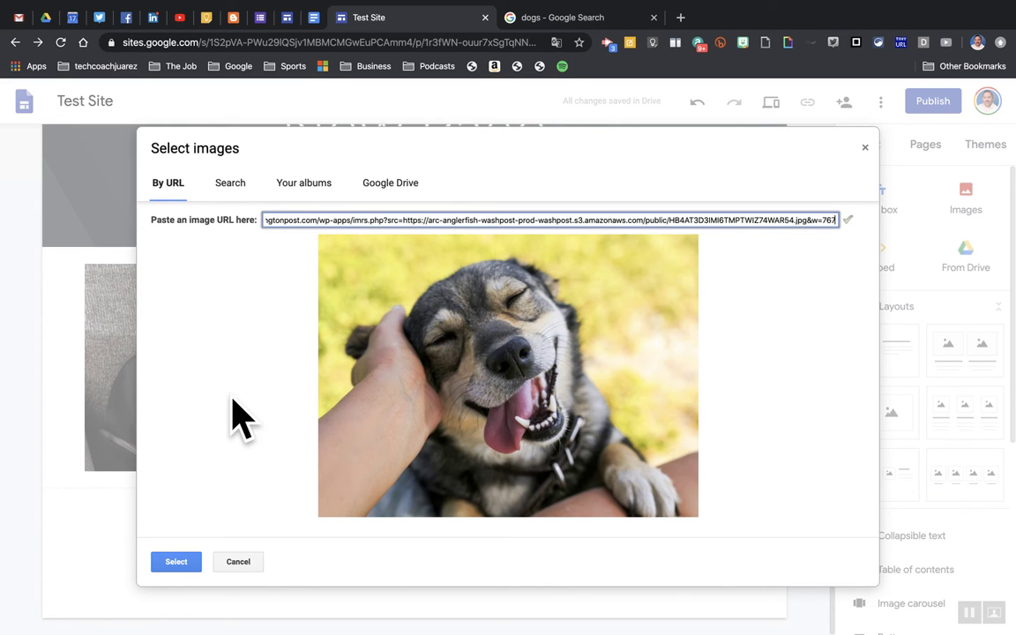
pyautogui.click(181, 562)
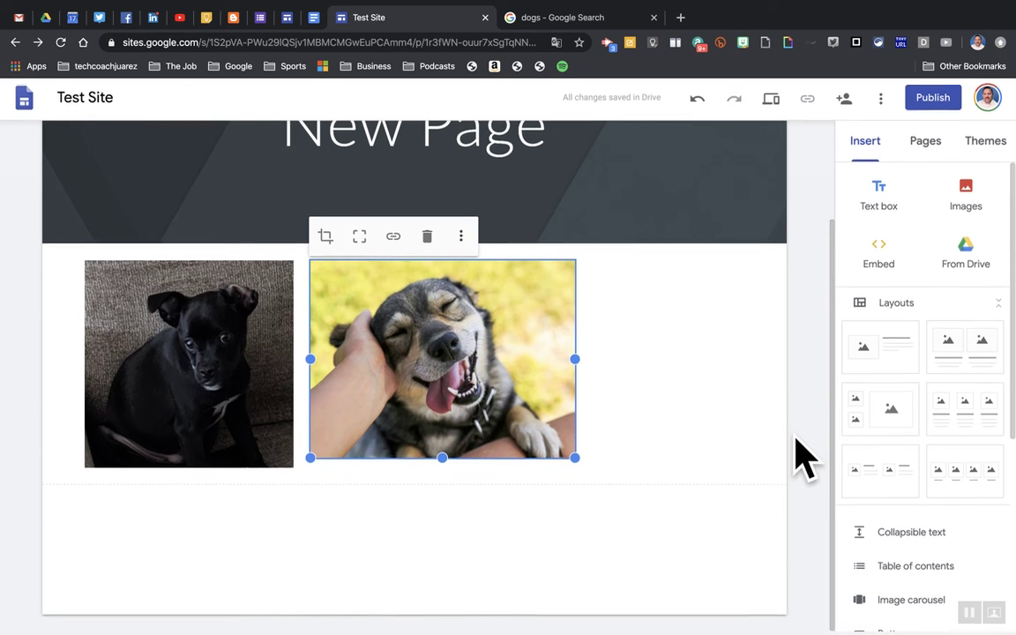
# Step: Search YouTube within Sites for "funny dogs" and insert the video "Try Not To Laugh At This Ultimate Funny Dog Video Compilation"
pyautogui.scroll(-2, 898, 467)
pyautogui.scroll(-4, 900, 475)
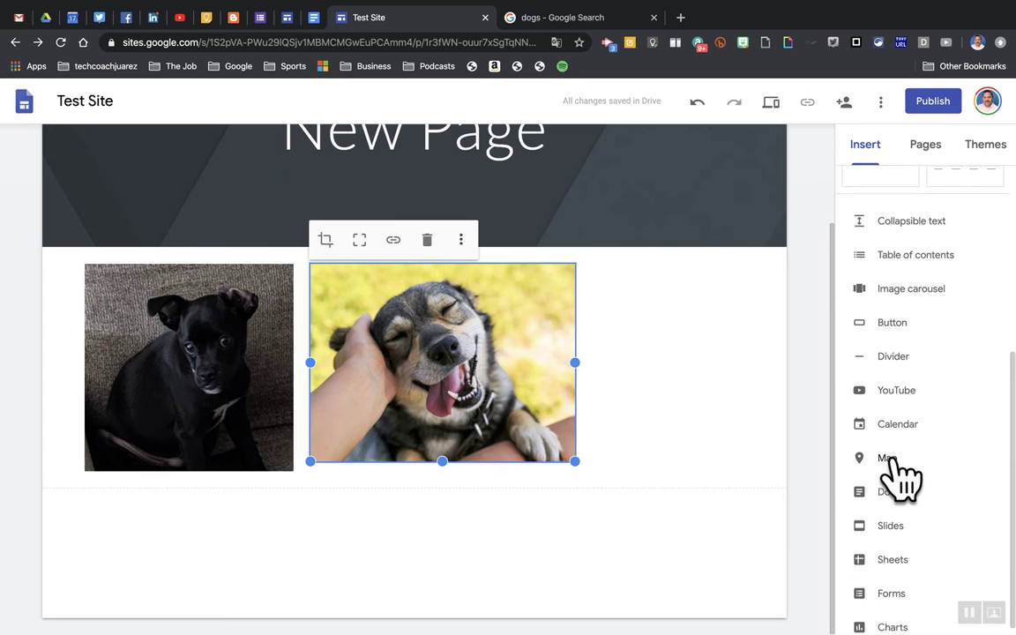
pyautogui.click(901, 395)
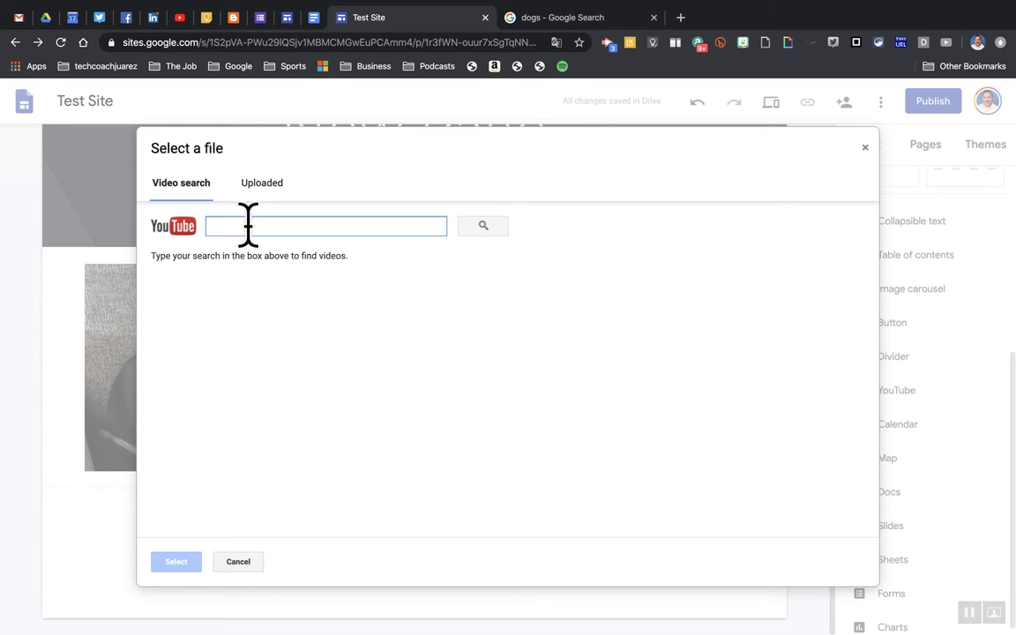
pyautogui.press('Return')
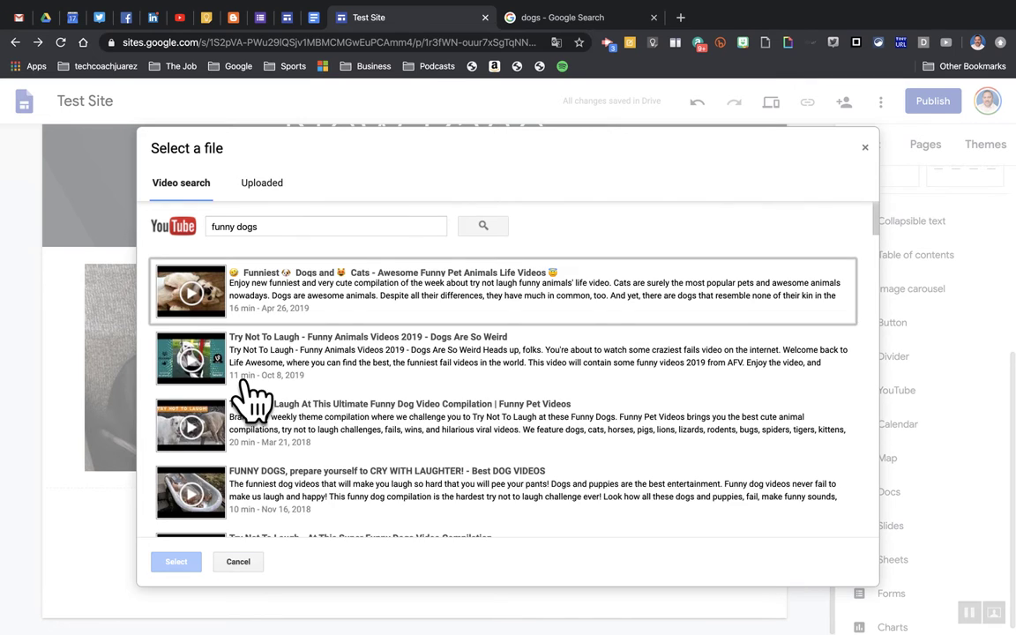
pyautogui.scroll(-2, 274, 399)
pyautogui.click(283, 381)
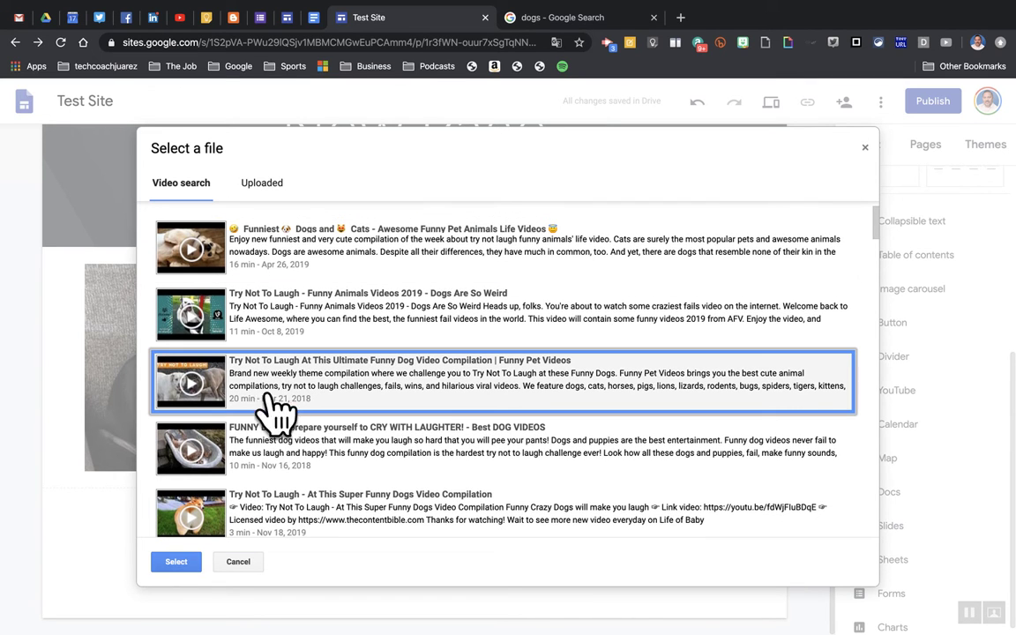
pyautogui.click(181, 565)
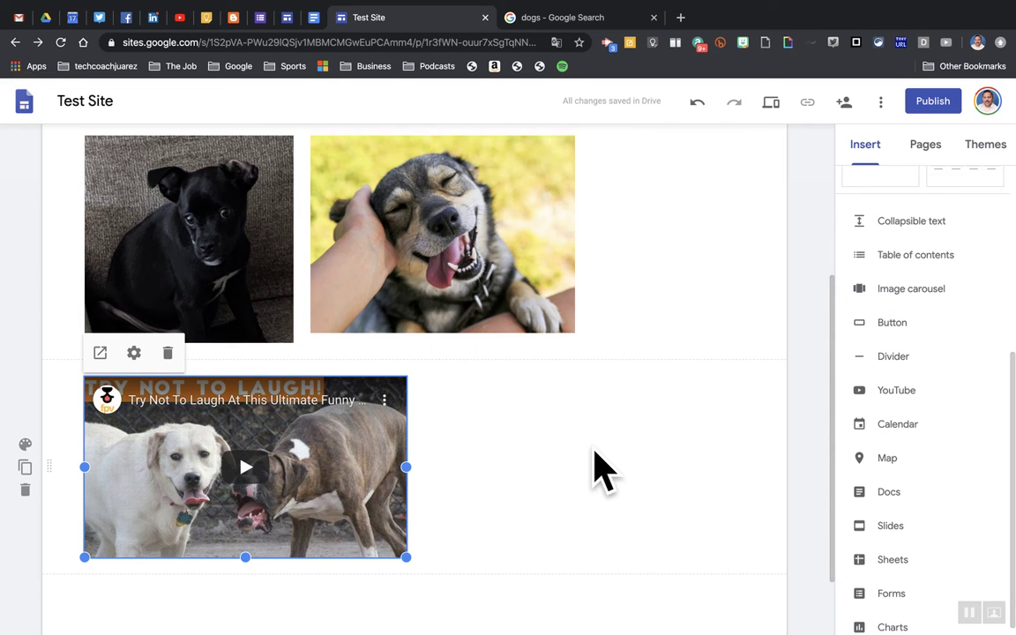
# Step: Switch to the browser tab with the dog image results, go to youtube.com and search for "funny dogs"
pyautogui.scroll(2, 595, 459)
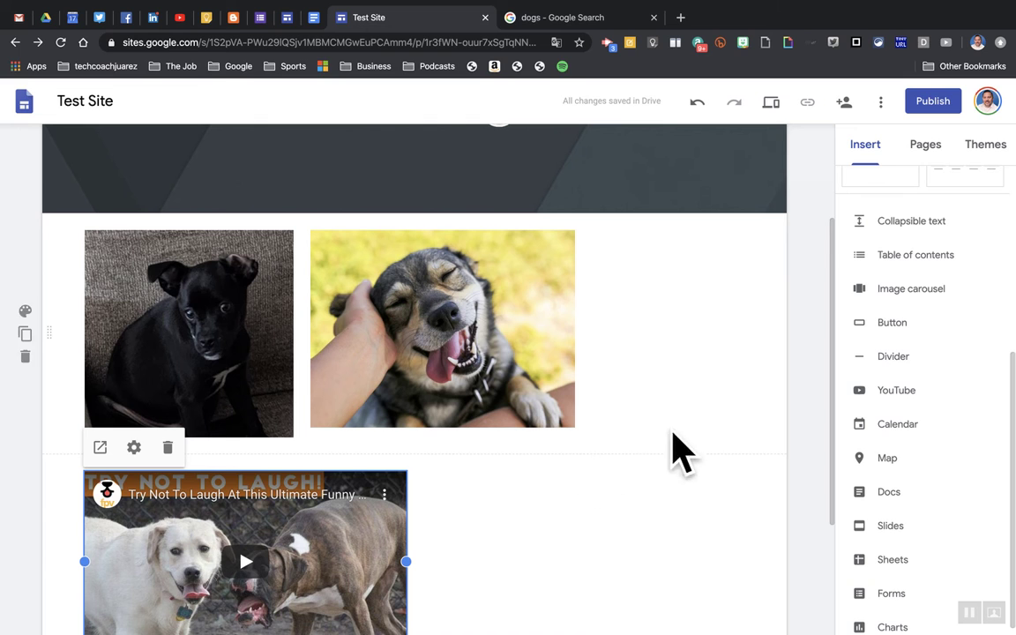
pyautogui.scroll(2, 886, 445)
pyautogui.scroll(3, 882, 442)
pyautogui.click(613, 18)
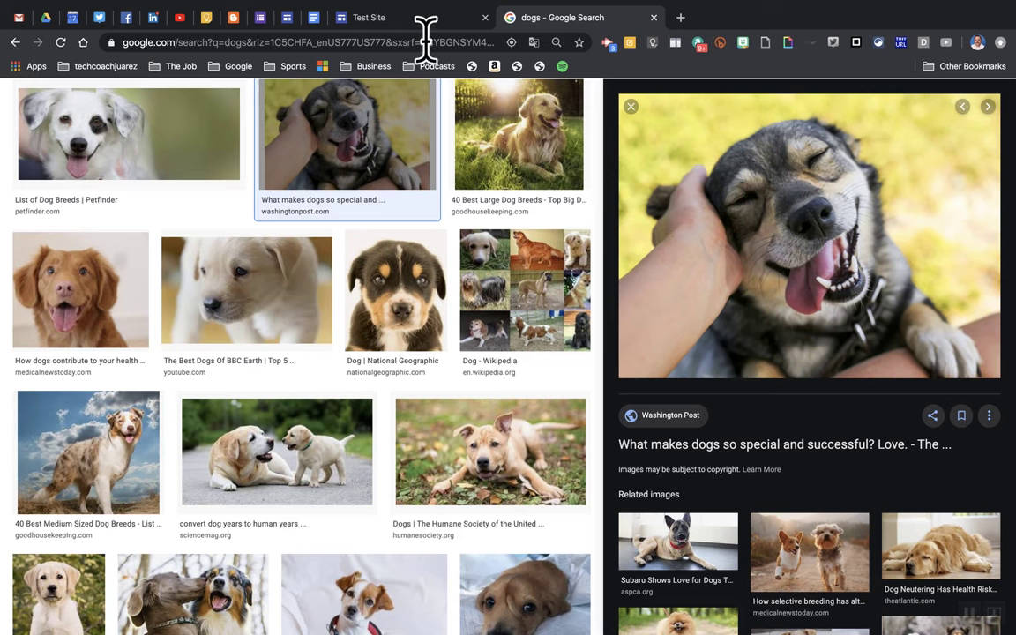
pyautogui.click(249, 41)
pyautogui.write('you')
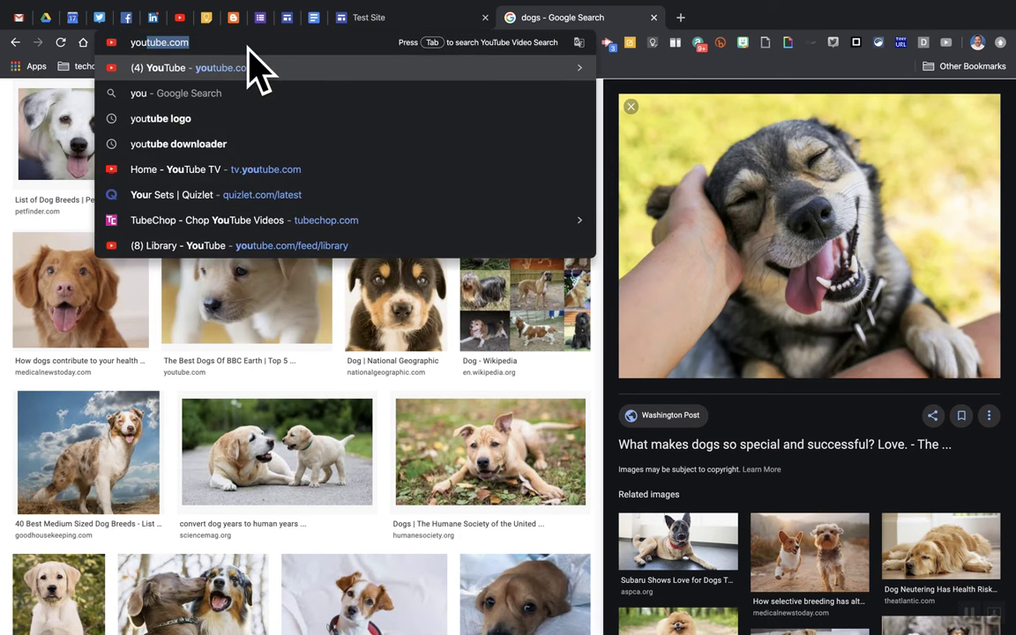
pyautogui.press('Return')
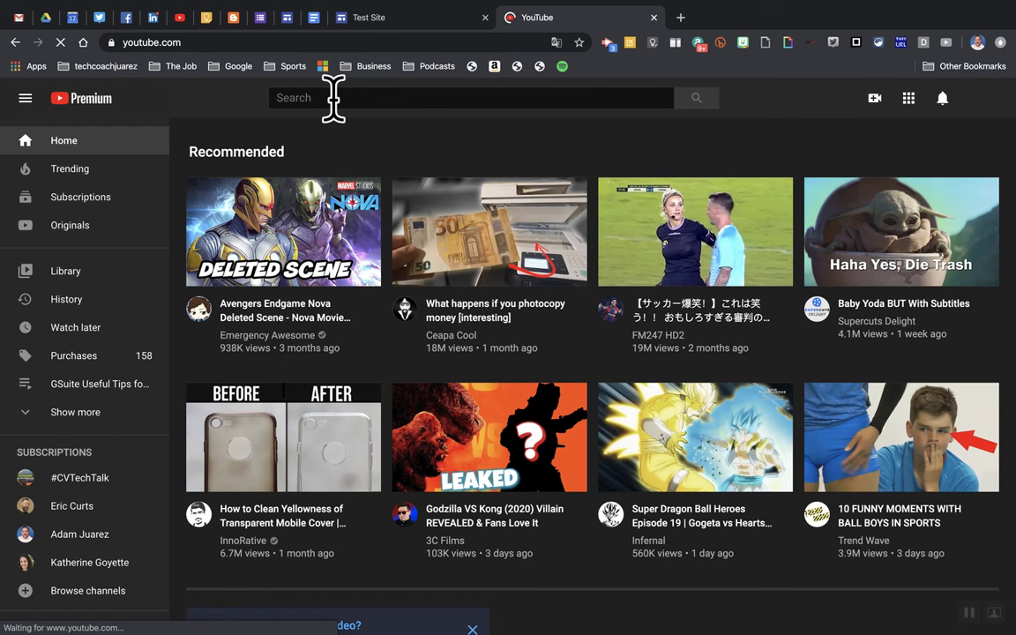
pyautogui.click(333, 98)
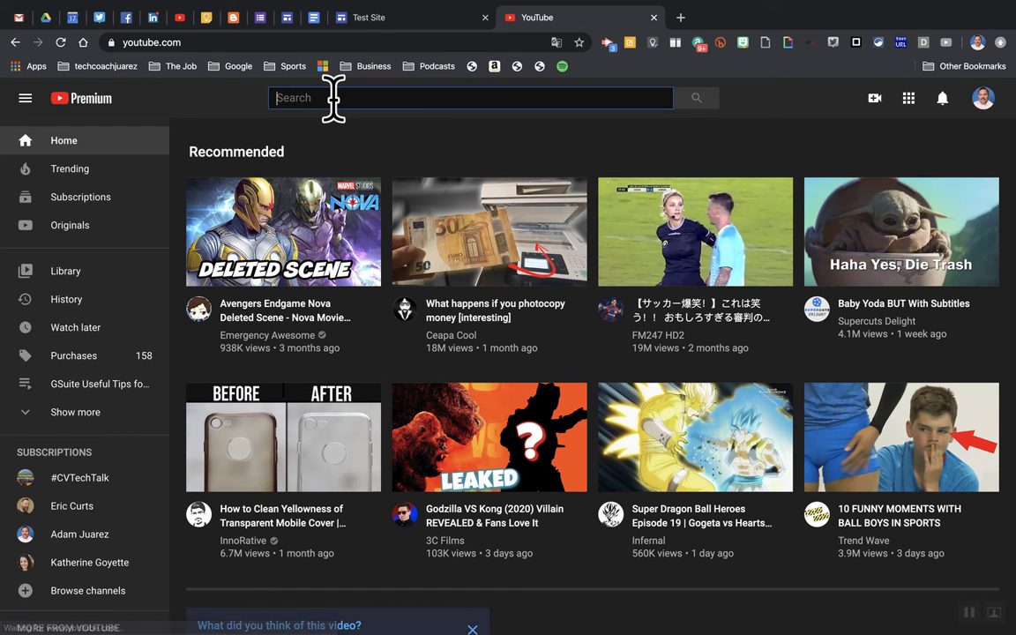
pyautogui.write('fin')
pyautogui.press('BackSpace')
pyautogui.press('BackSpace')
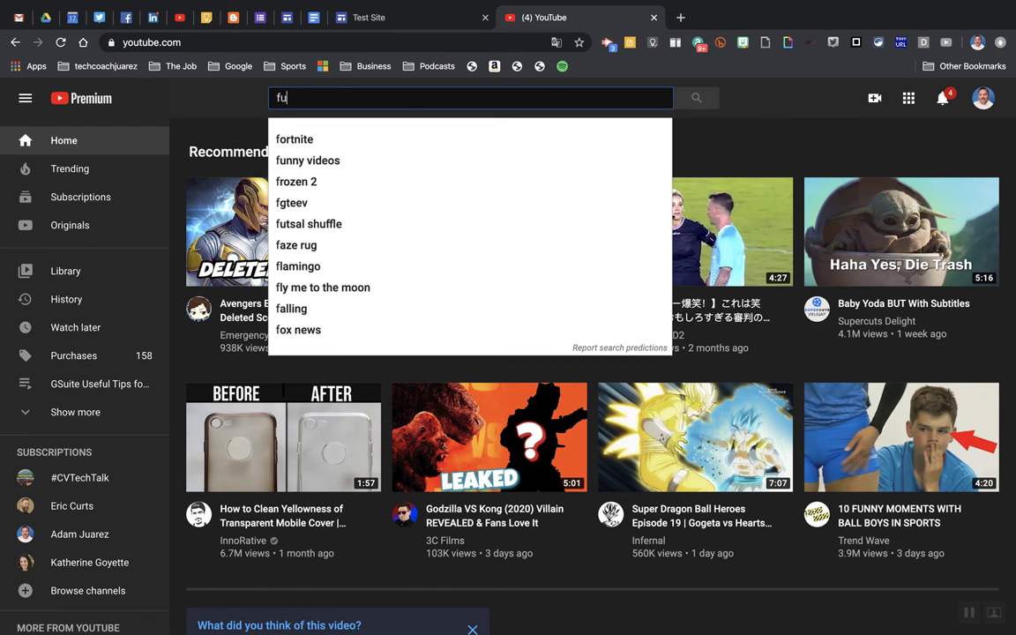
pyautogui.write('unny dogs')
pyautogui.press('Return')
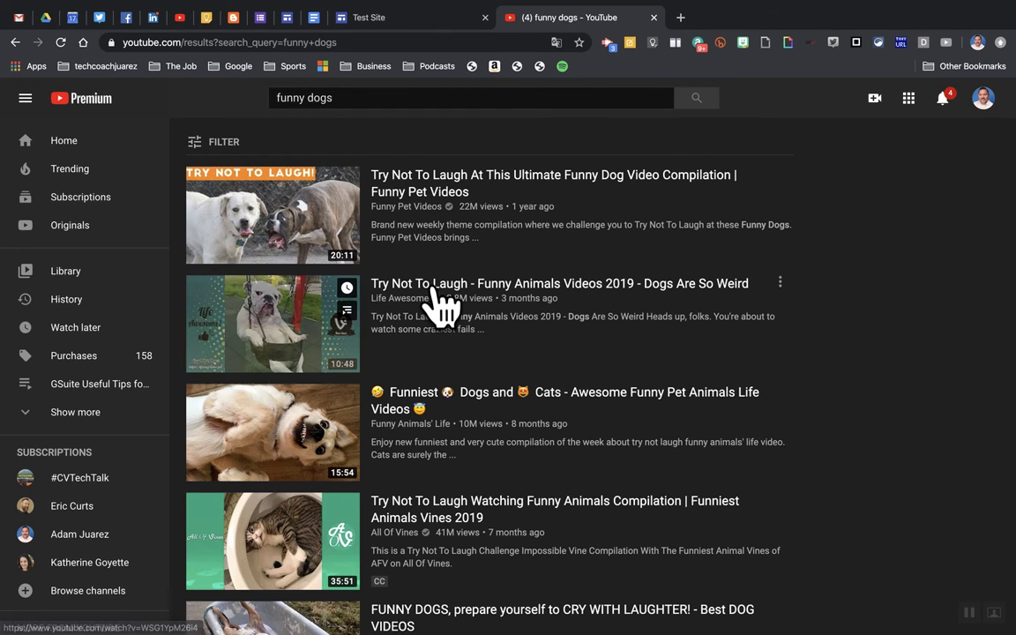
# Step: Open the video "Try Not To Laugh - Funny Animals Videos 2019 - Dogs Are So Weird" and copy its web address
pyautogui.click(441, 300)
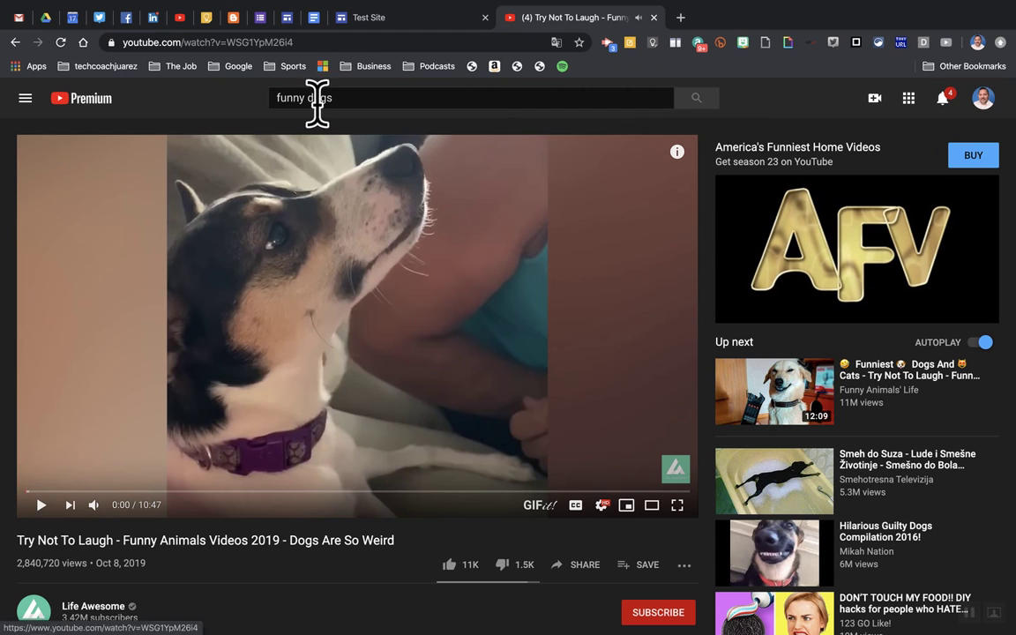
pyautogui.moveTo(293, 41); pyautogui.dragTo(130, 41)
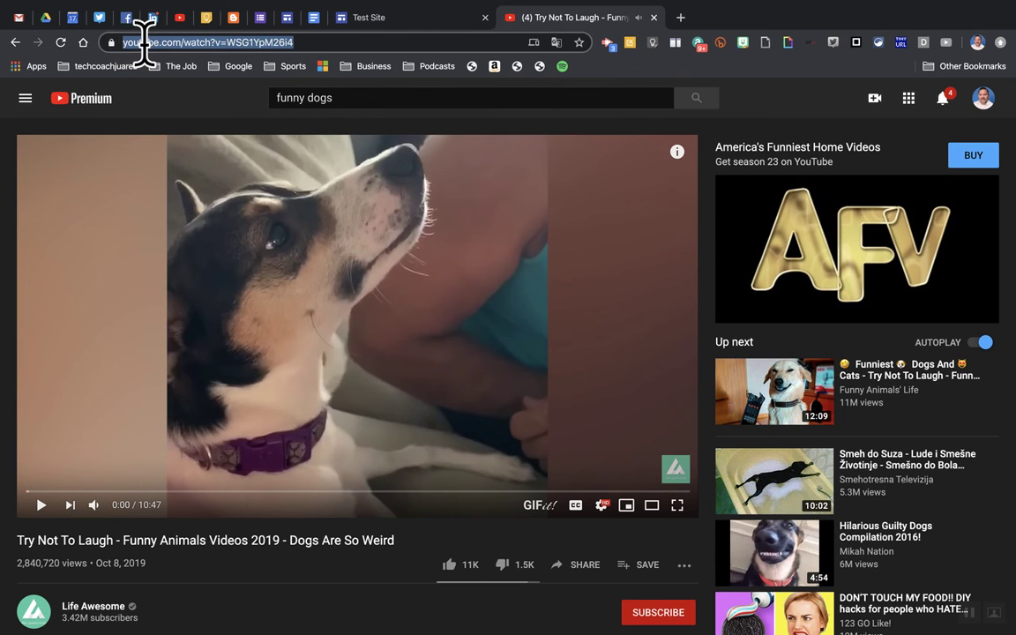
pyautogui.rightClick(143, 42)
pyautogui.click(188, 150)
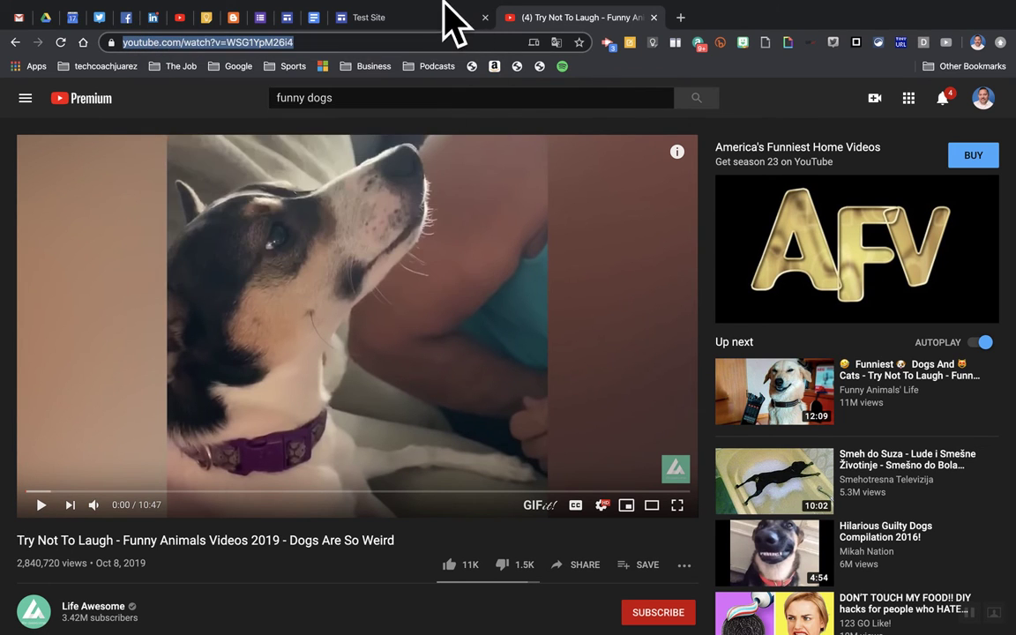
pyautogui.click(420, 13)
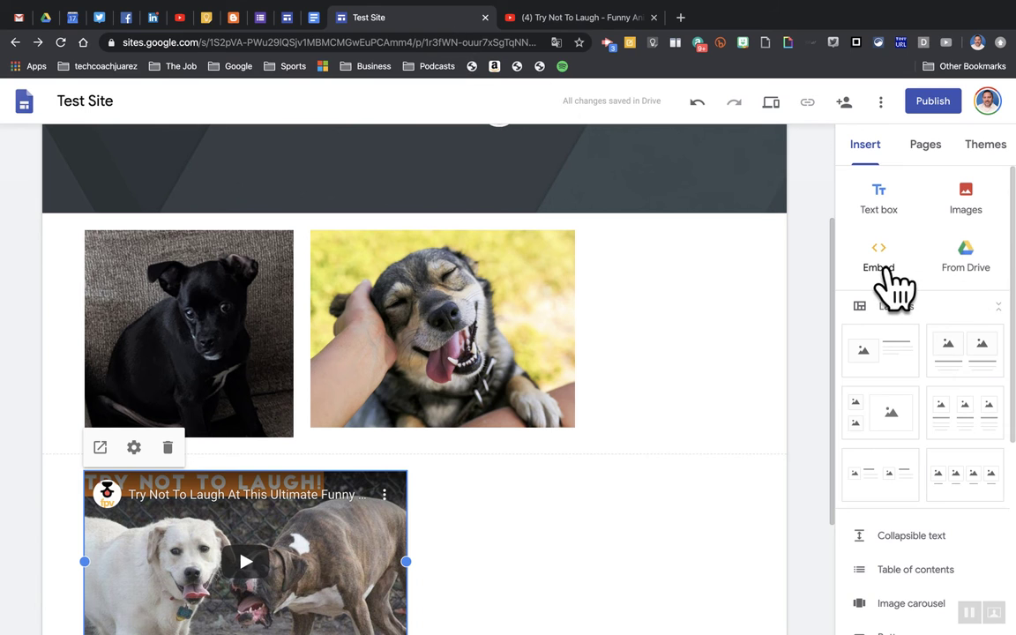
pyautogui.click(885, 269)
pyautogui.rightClick(411, 369)
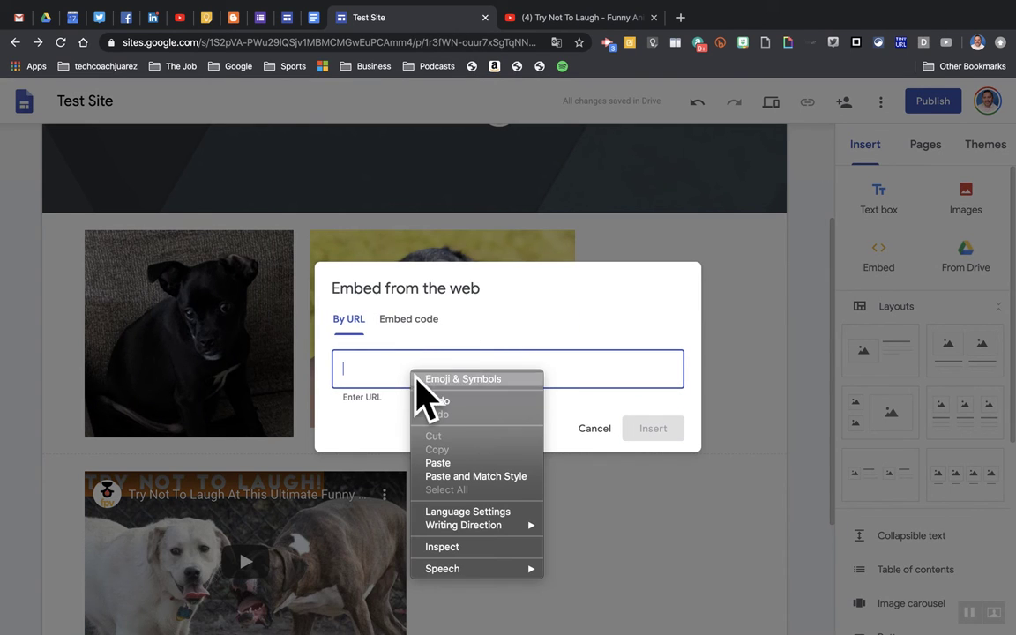
pyautogui.click(440, 464)
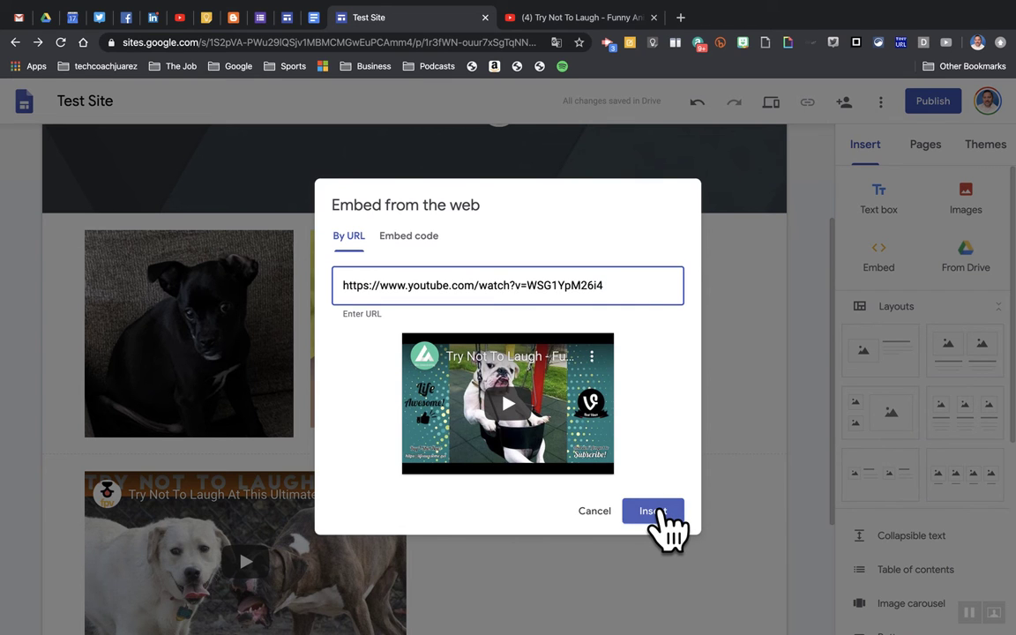
pyautogui.click(653, 512)
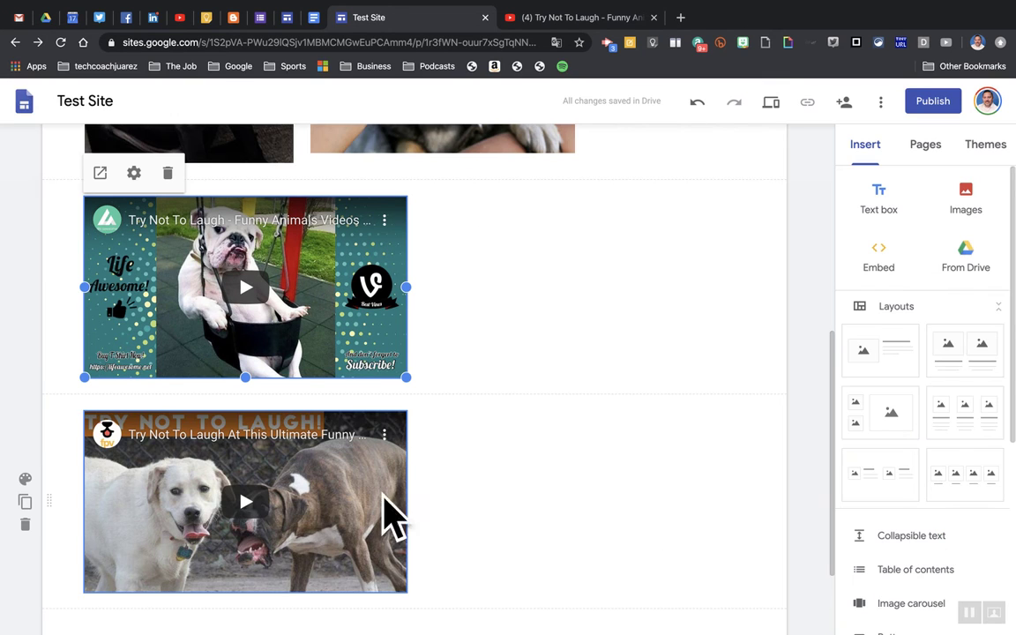
pyautogui.scroll(3, 604, 459)
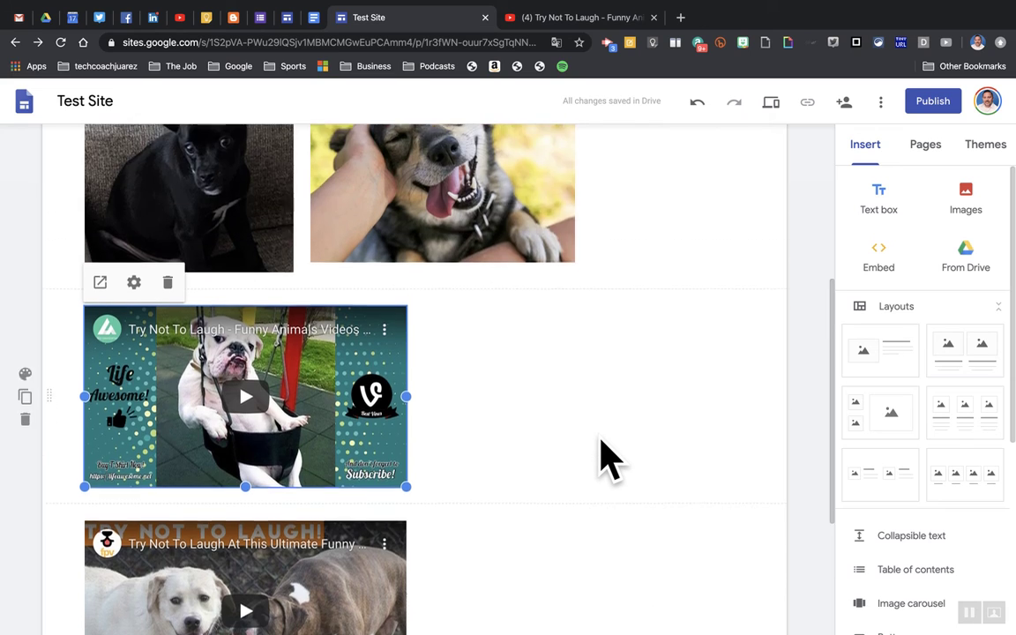
# Step: Insert the recent Google Doc whose name starts with "Google Docs Skill C" into New Page and close the document list
pyautogui.scroll(3, 610, 459)
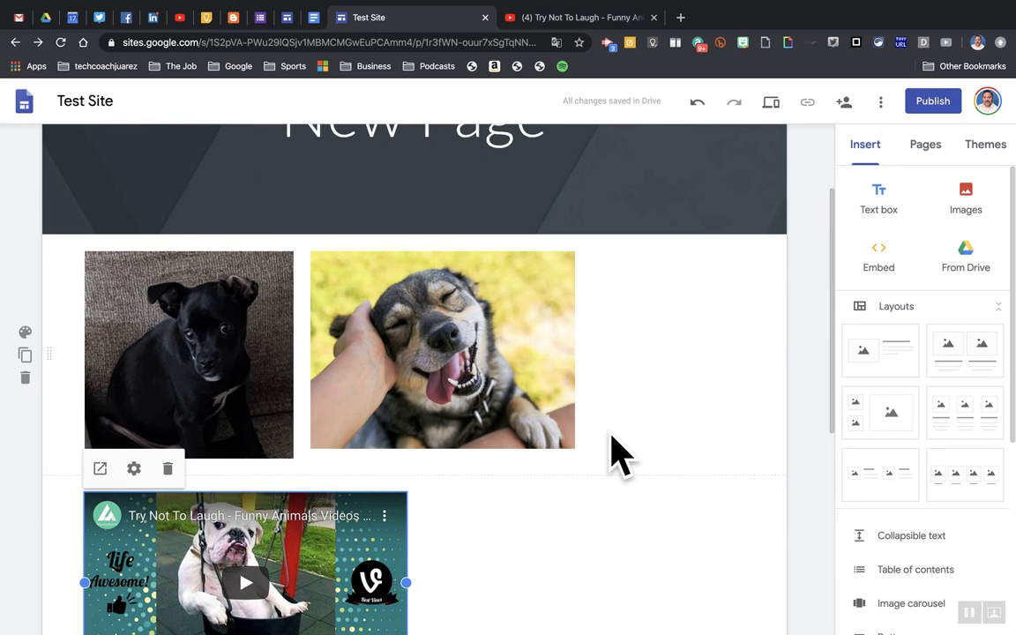
pyautogui.scroll(-1, 620, 454)
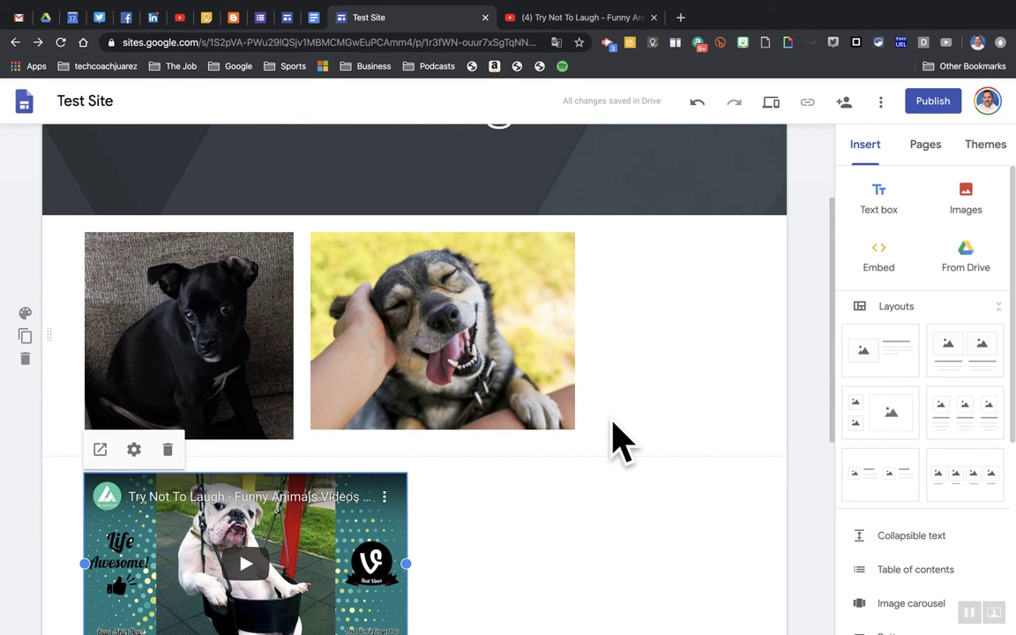
pyautogui.scroll(-3, 658, 453)
pyautogui.scroll(-5, 975, 472)
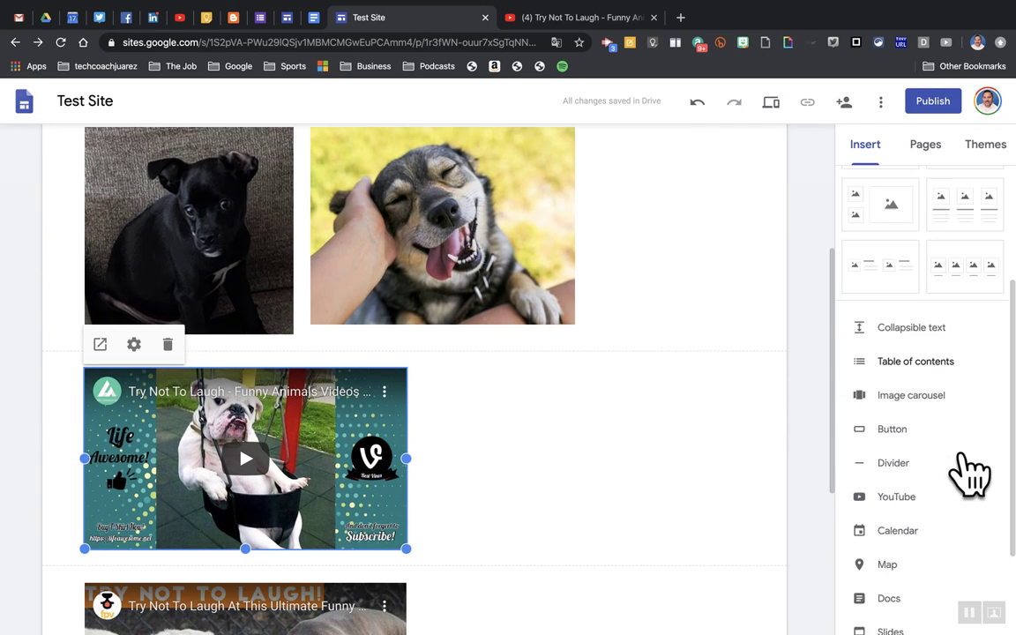
pyautogui.scroll(-3, 971, 474)
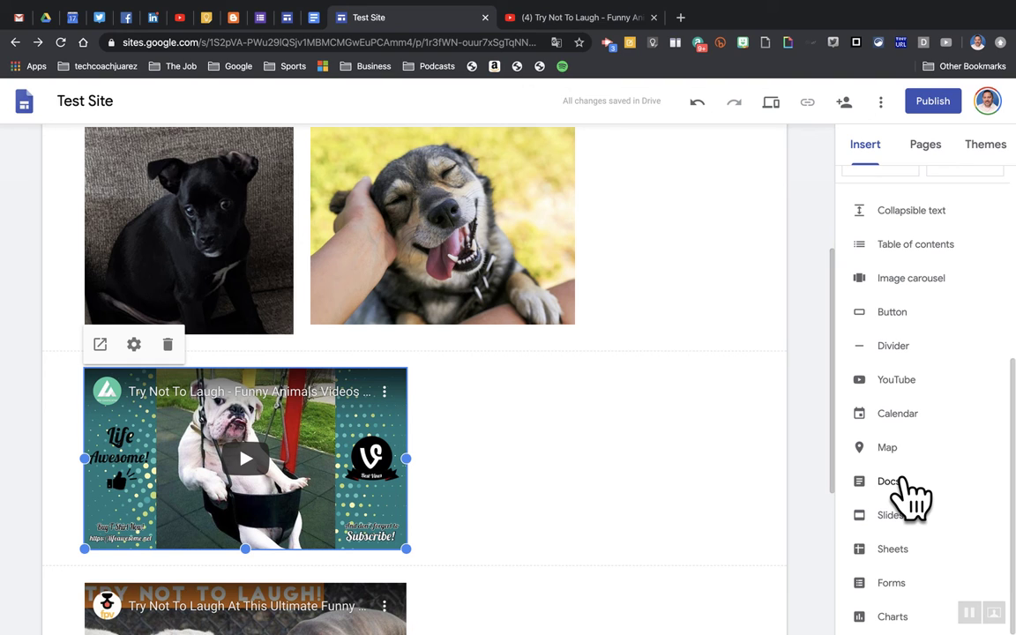
pyautogui.click(905, 481)
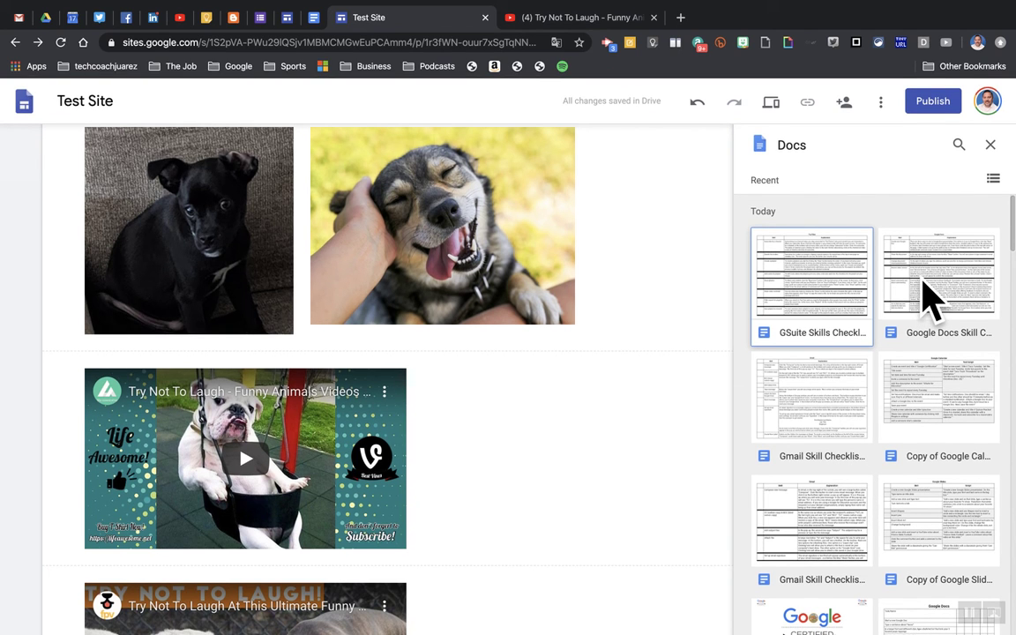
pyautogui.click(933, 291)
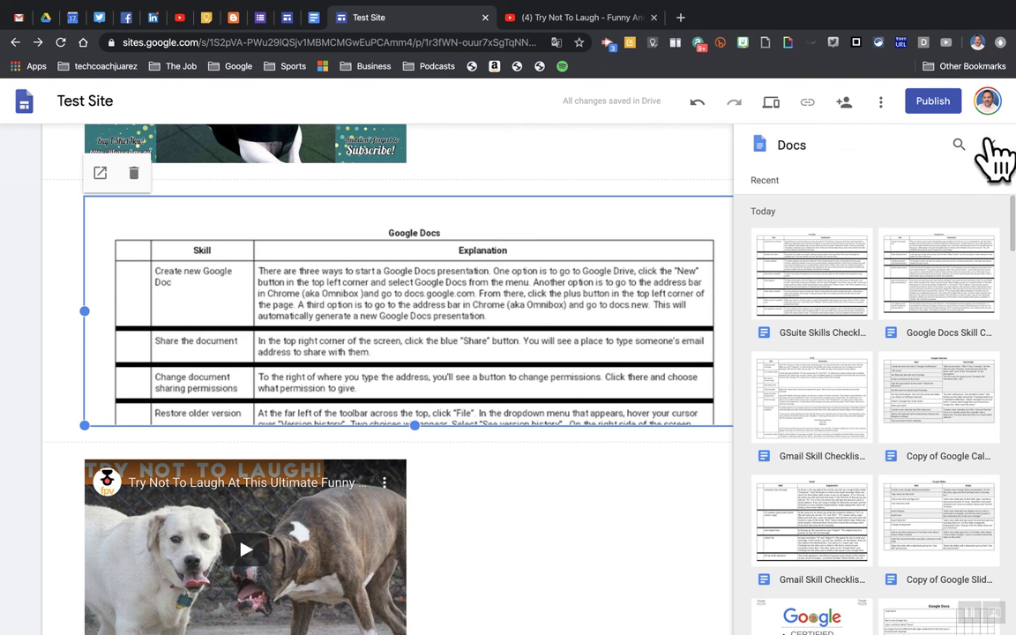
pyautogui.click(989, 144)
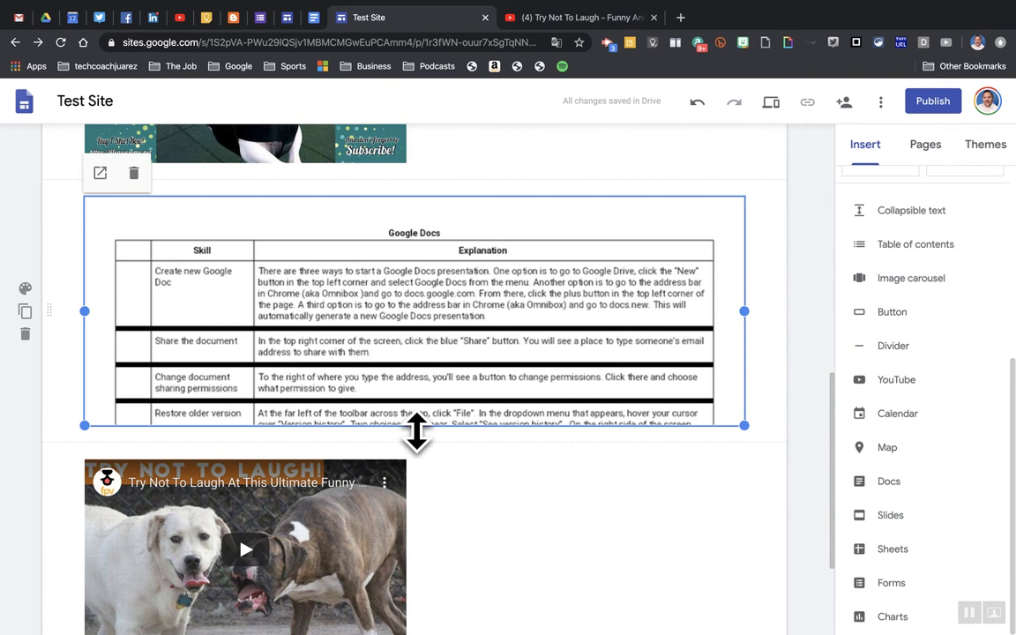
# Step: Enlarge the embedded Google Doc downward in two stretches so that more rows of its skill table fit in the frame
pyautogui.moveTo(416, 431); pyautogui.dragTo(422, 573)
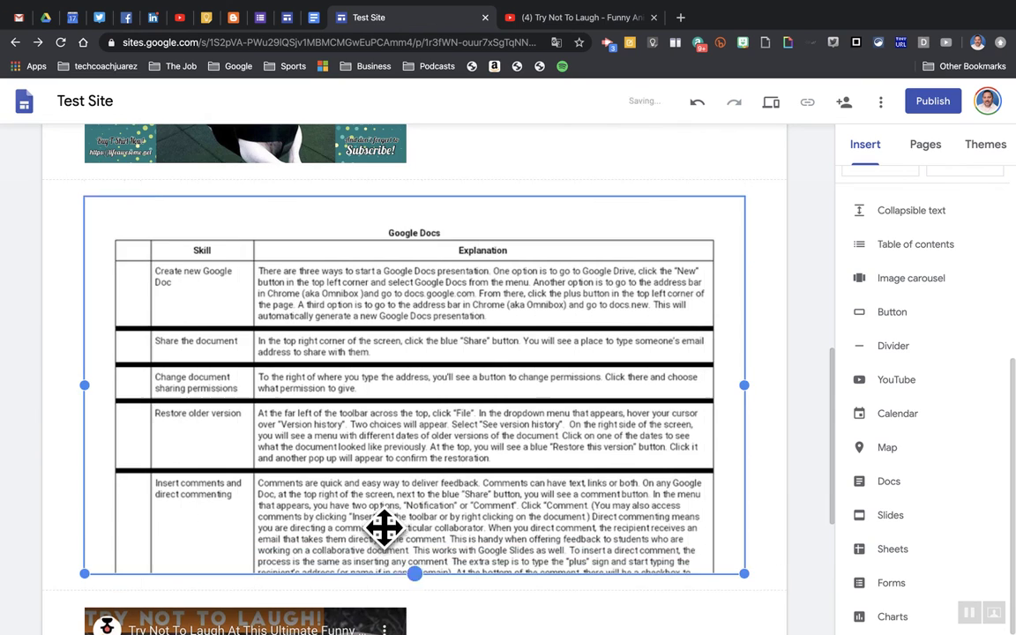
pyautogui.scroll(-2, 388, 528)
pyautogui.moveTo(413, 474); pyautogui.dragTo(419, 570)
pyautogui.scroll(3, 391, 520)
pyautogui.scroll(1, 391, 520)
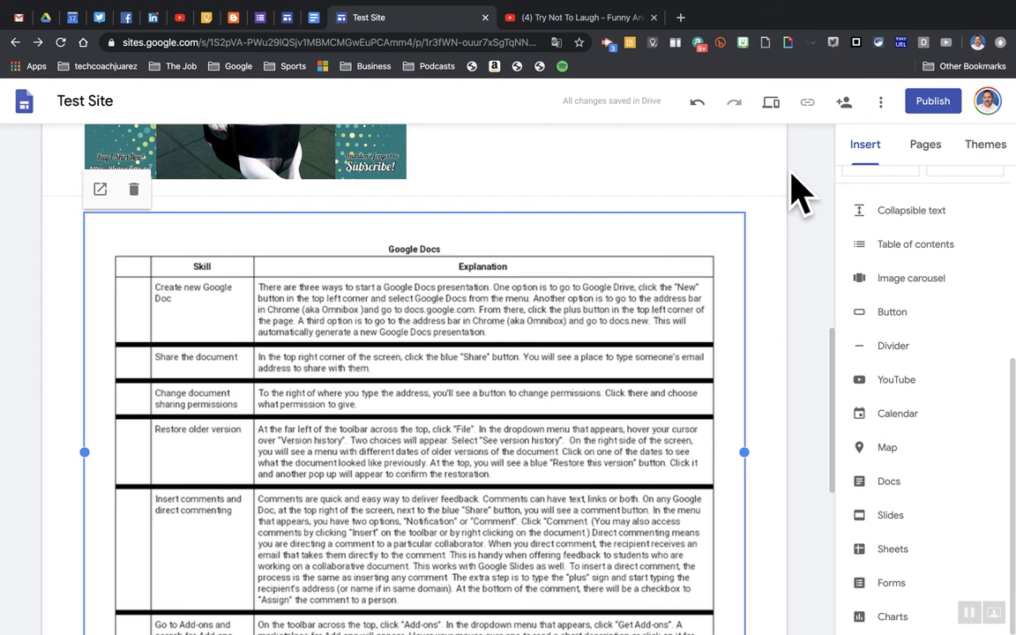
# Step: Preview the site, examine how the embedded Google Doc displays and scrolls below the video, and exit the preview
pyautogui.click(772, 103)
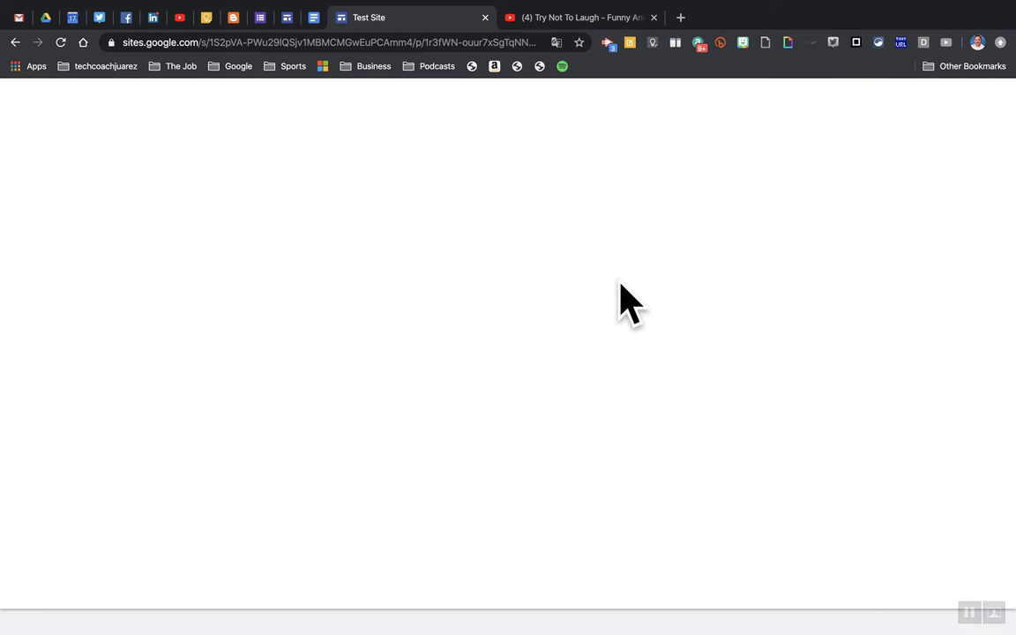
pyautogui.scroll(-3, 335, 470)
pyautogui.scroll(-5, 336, 452)
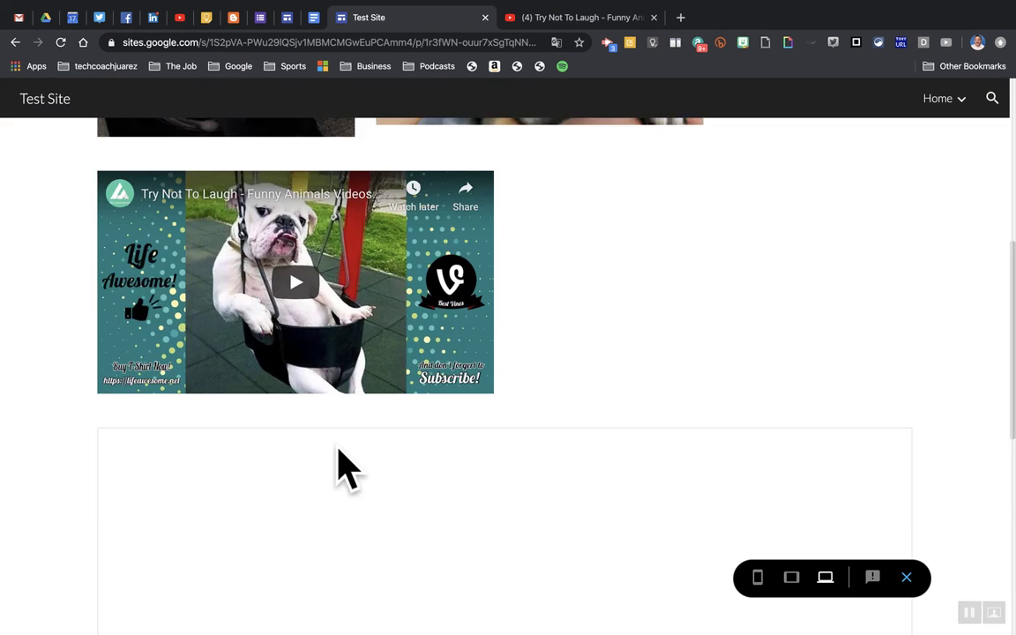
pyautogui.scroll(-3, 468, 375)
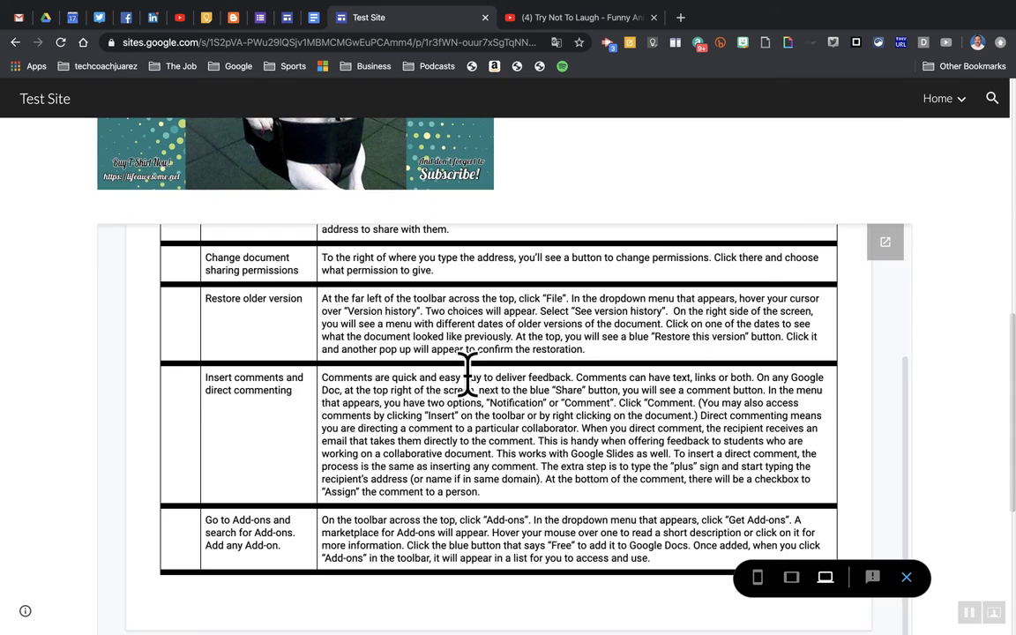
pyautogui.scroll(4, 435, 411)
pyautogui.scroll(-3, 435, 411)
pyautogui.scroll(3, 435, 410)
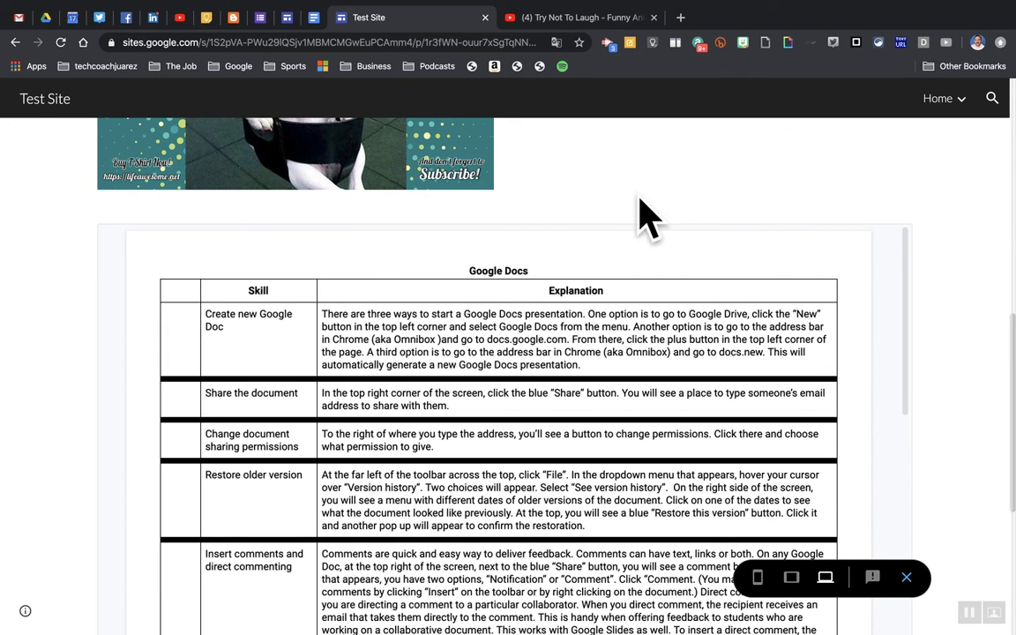
pyautogui.click(907, 575)
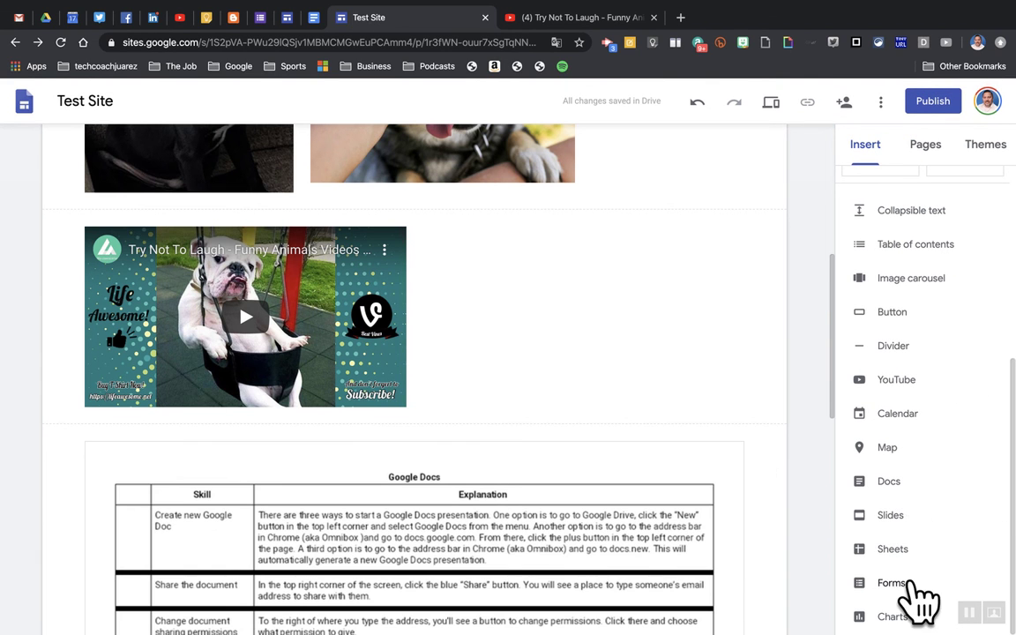
pyautogui.scroll(3, 909, 534)
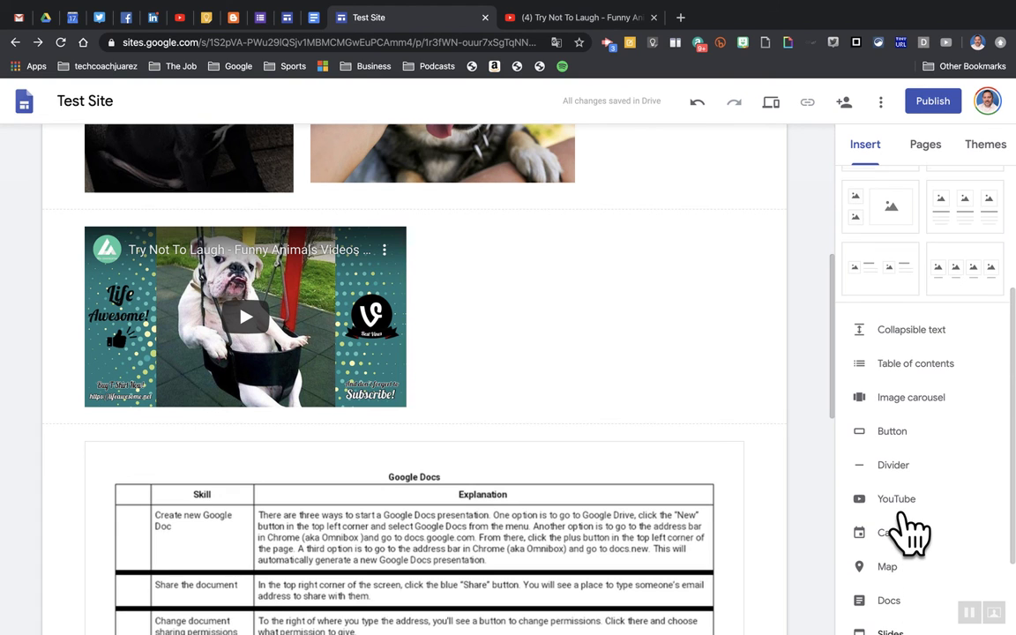
pyautogui.scroll(-3, 918, 533)
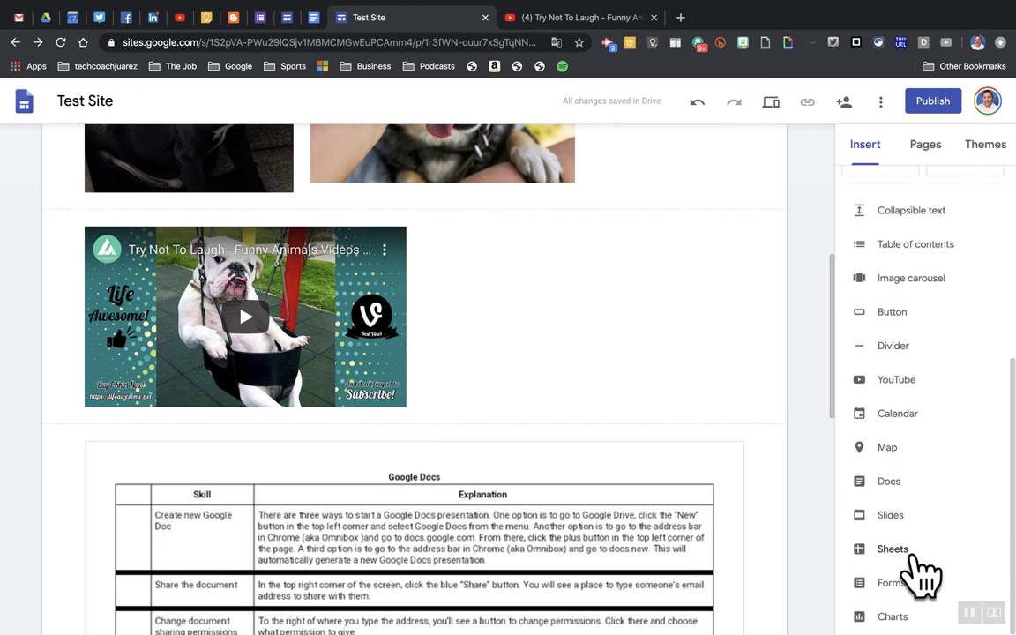
pyautogui.scroll(8, 919, 572)
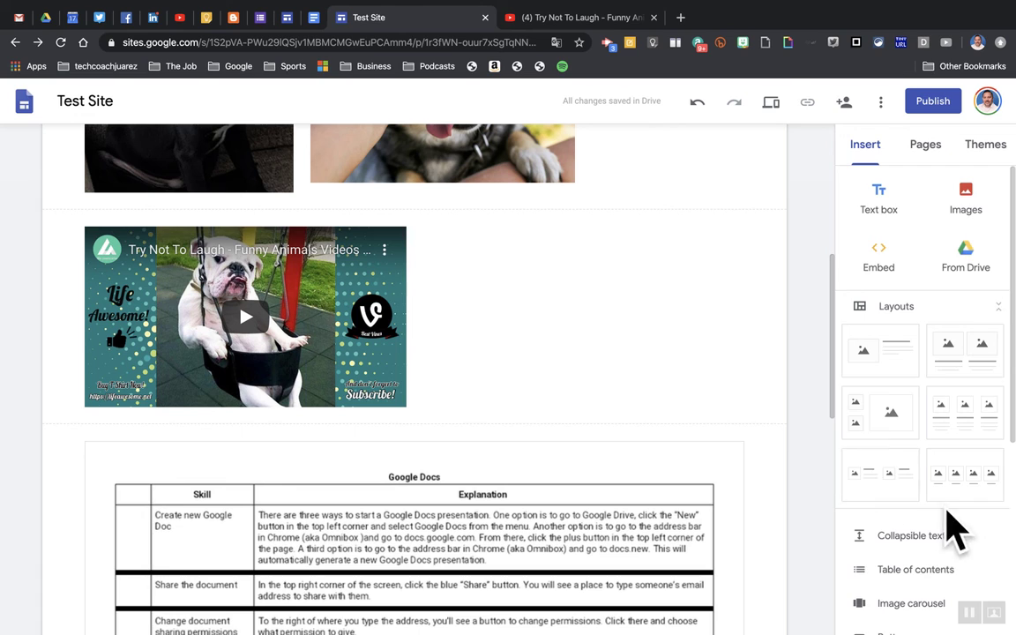
pyautogui.scroll(-8, 949, 530)
pyautogui.scroll(8, 930, 476)
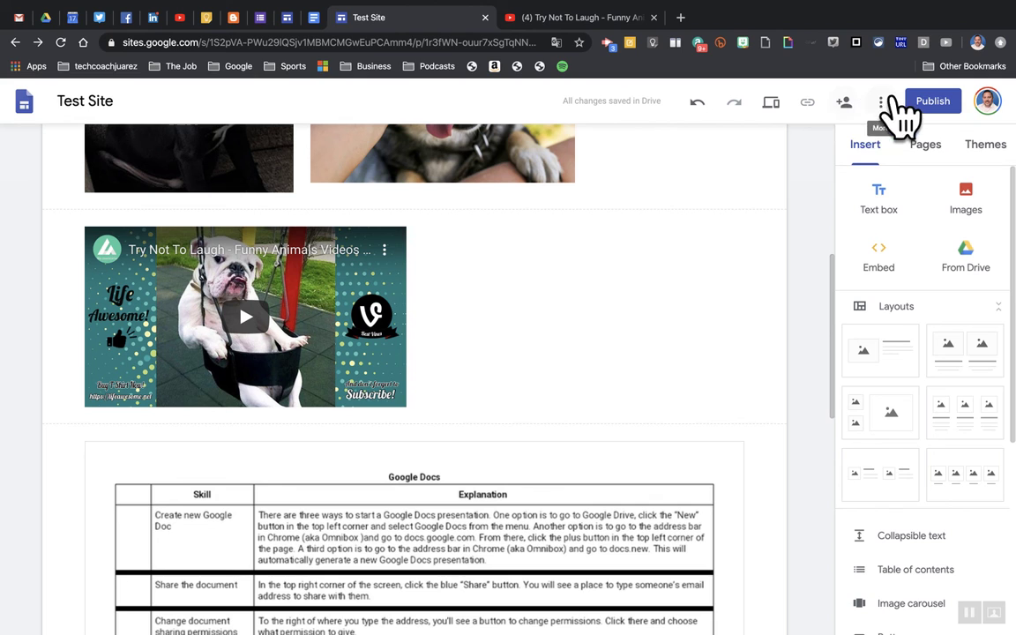
# Step: Share the site draft with a collaborator as an editor by entering their e-mail address, send the invitation and close the sharing settings
pyautogui.click(849, 103)
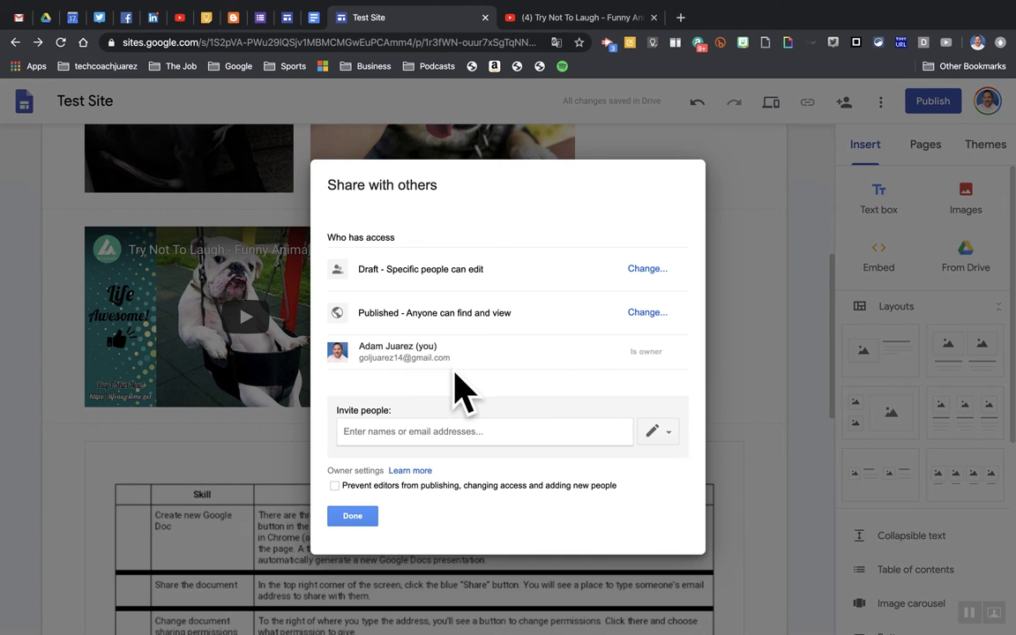
pyautogui.click(450, 429)
pyautogui.write('a')
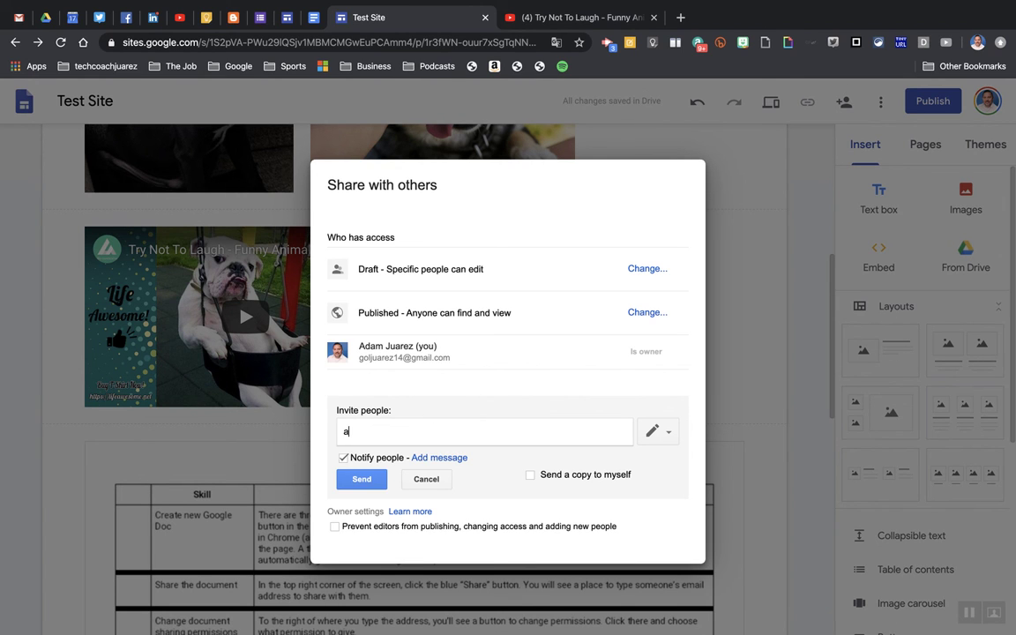
pyautogui.write('juare')
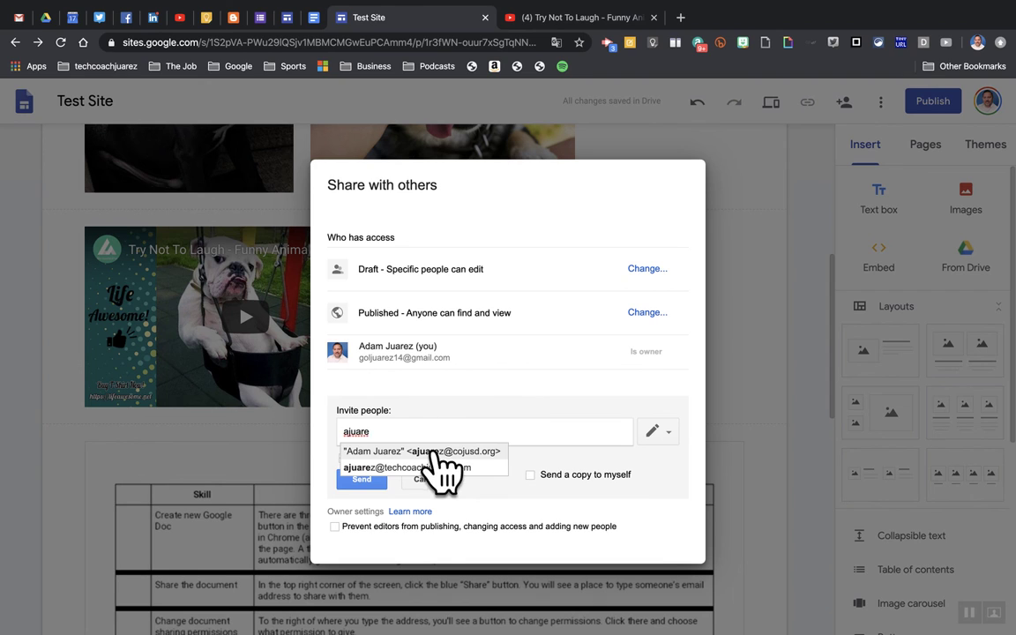
pyautogui.click(435, 452)
pyautogui.click(374, 481)
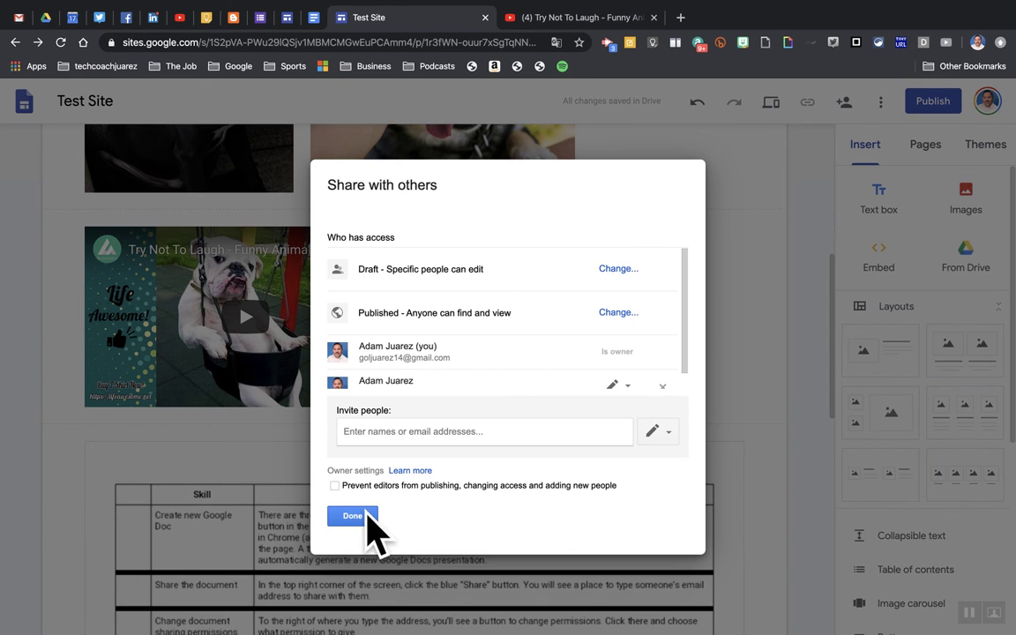
pyautogui.click(353, 517)
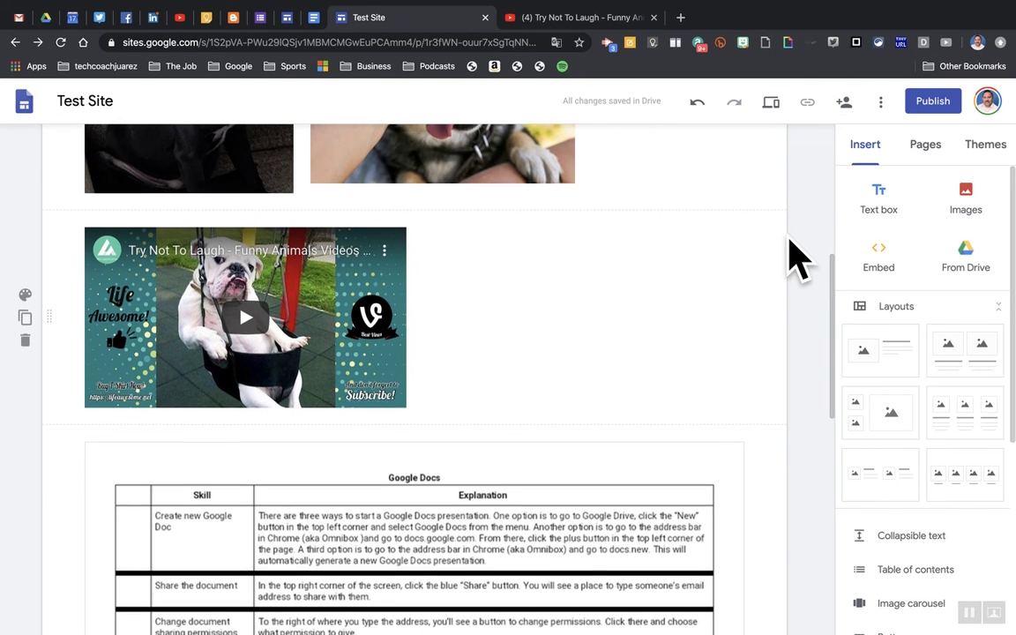
pyautogui.scroll(5, 794, 256)
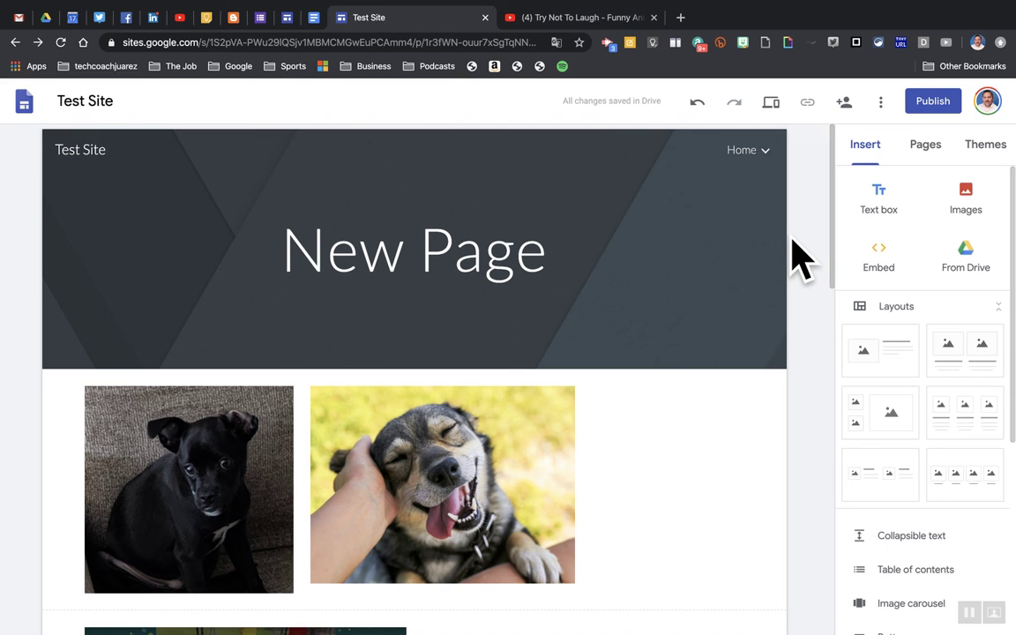